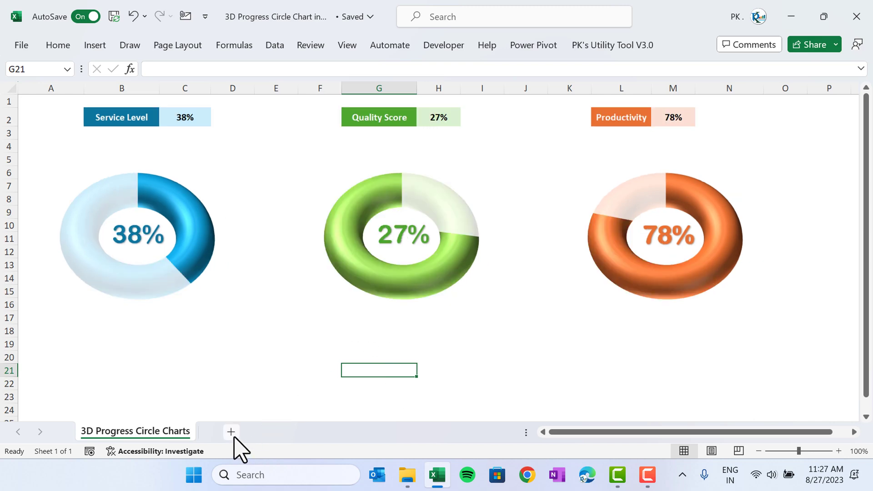
# Step: Insert a new blank Sheet1 beside the 3D Progress Circle Charts sheet
pyautogui.click(231, 432)
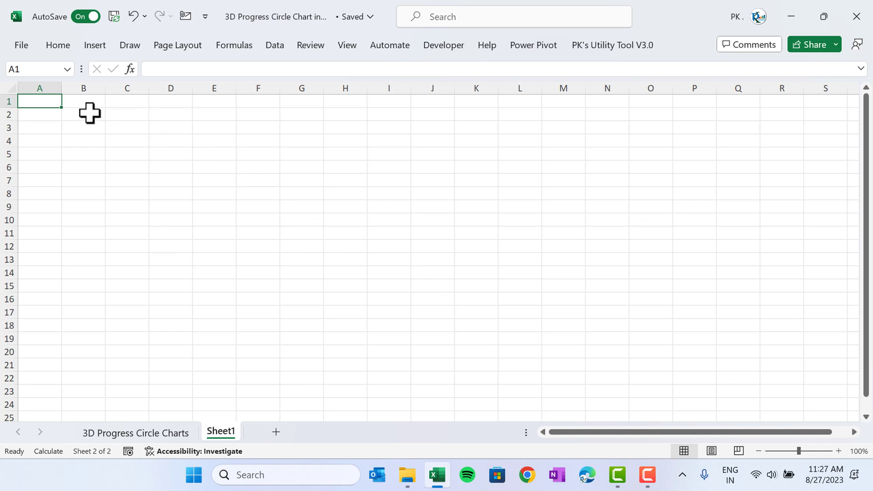
# Step: Enter the label 'Service Level' in C2, autofit column C, and put 75% in D2
pyautogui.moveTo(90, 113)
pyautogui.mouseDown()
pyautogui.moveTo(143, 115)
pyautogui.moveTo(96, 114)
pyautogui.mouseUp()
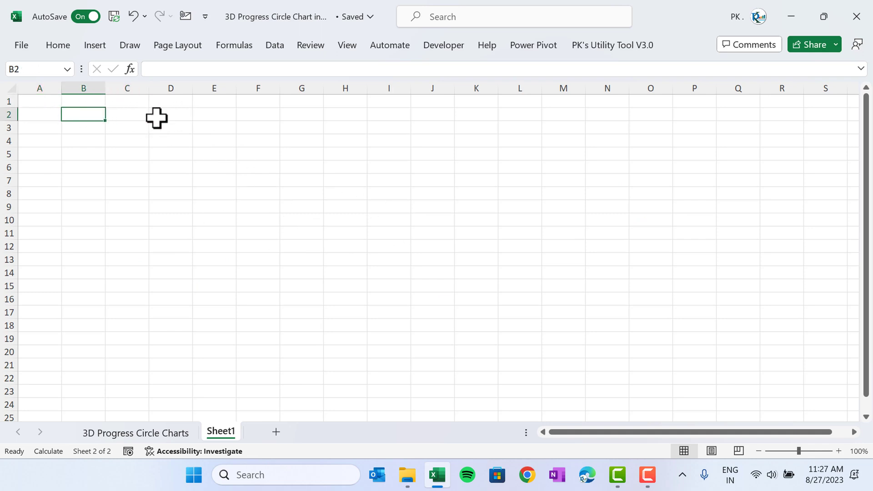
pyautogui.click(136, 118)
pyautogui.write('Service Level')
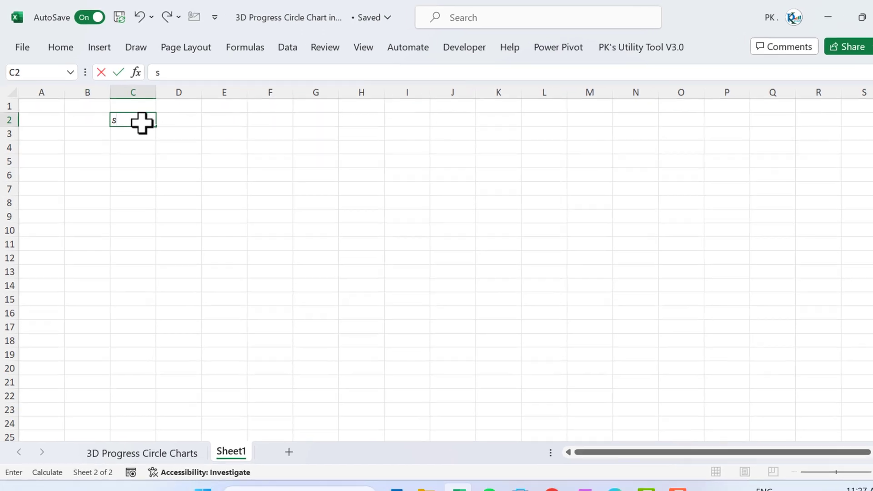
pyautogui.hotkey('ctrl', 'Return')
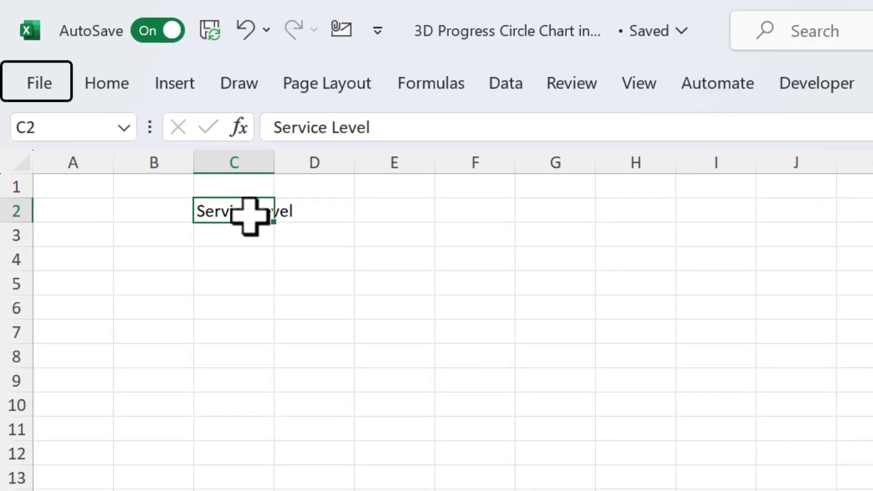
pyautogui.hotkey('alt', 'h')
pyautogui.press('o')
pyautogui.press('i')
pyautogui.press('Right')
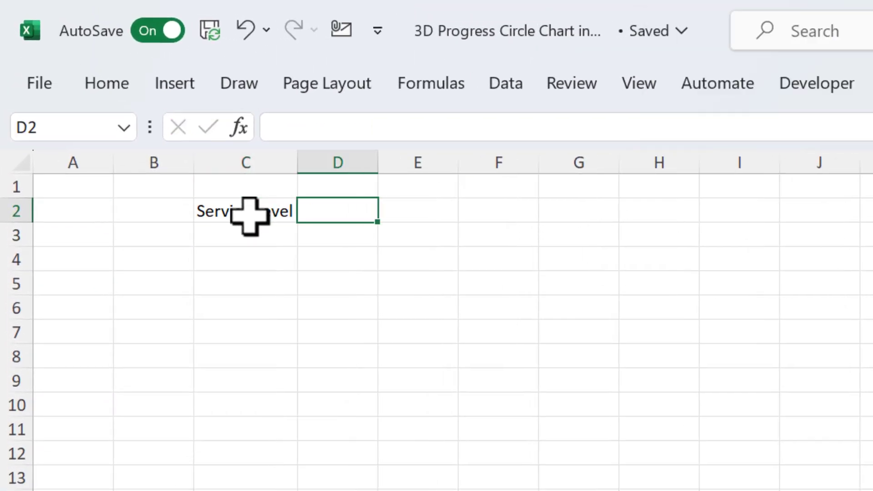
pyautogui.write('75')
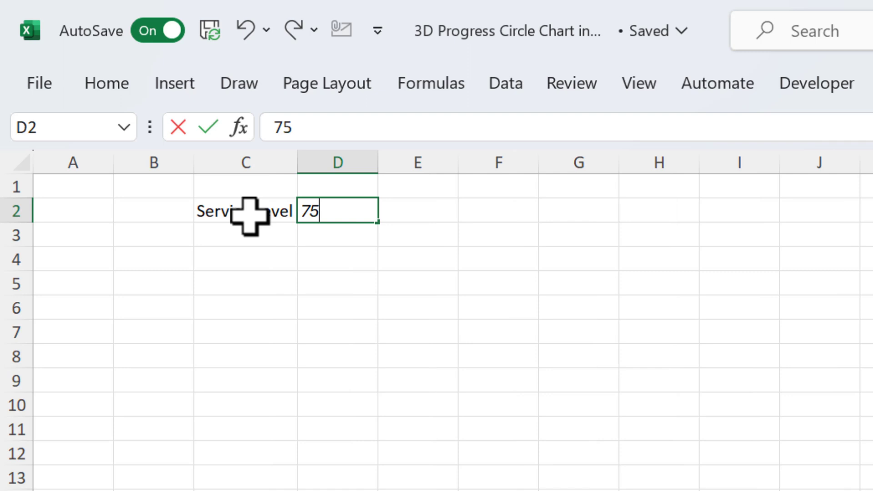
pyautogui.press('Return')
pyautogui.press('Up')
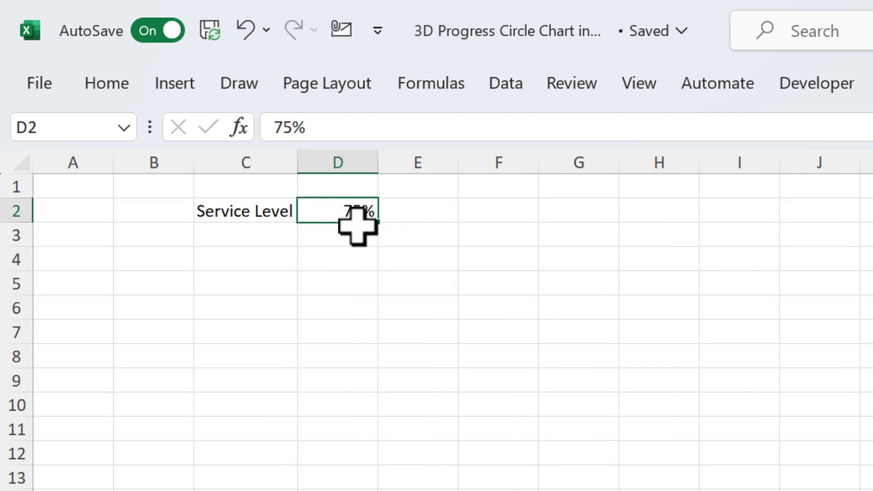
# Step: Enter the label 'White Area' in C3 and the formula =1-D2 in D3
pyautogui.click(295, 233)
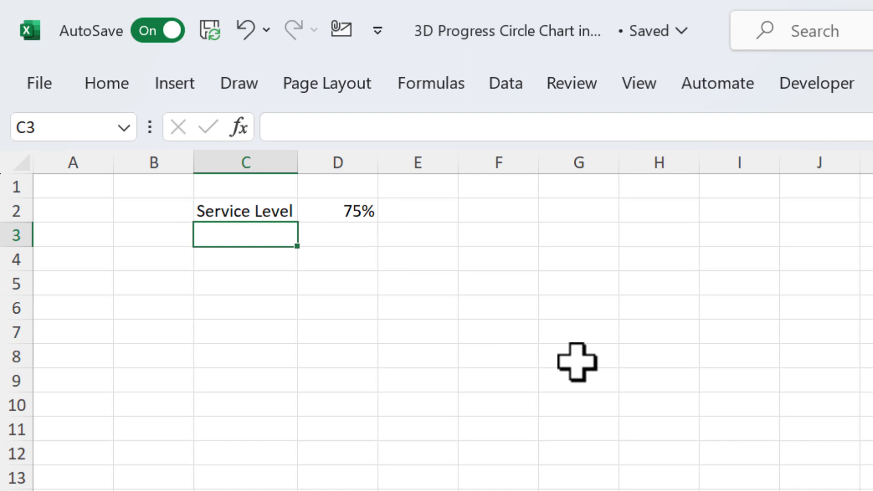
pyautogui.write('White')
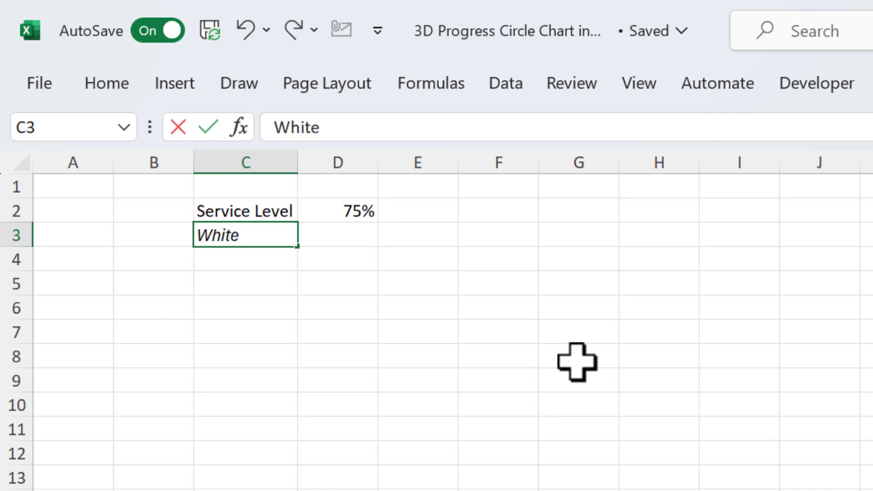
pyautogui.write(' Area')
pyautogui.press('Return')
pyautogui.press('Up')
pyautogui.press('Right')
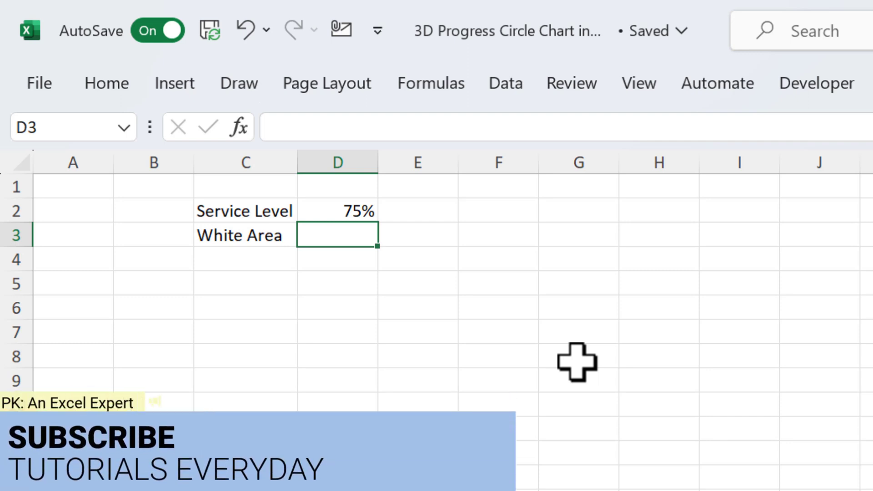
pyautogui.write('=1-')
pyautogui.press('Up')
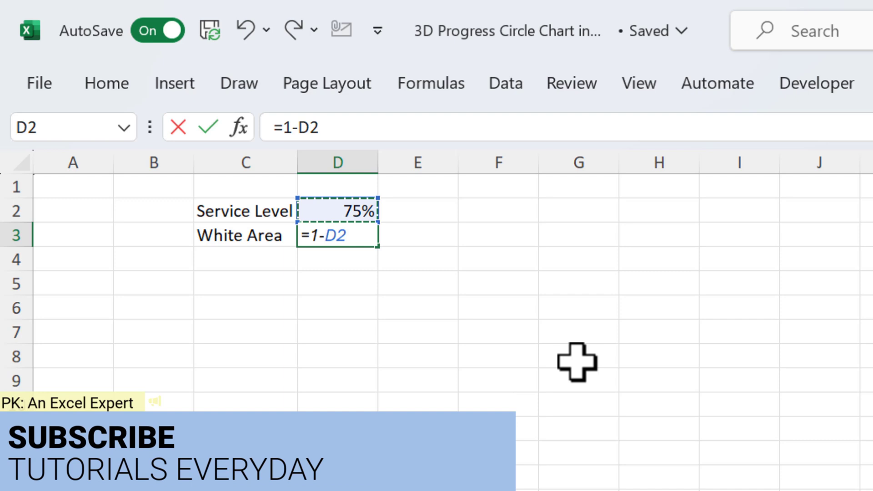
pyautogui.hotkey('ctrl', 'Return')
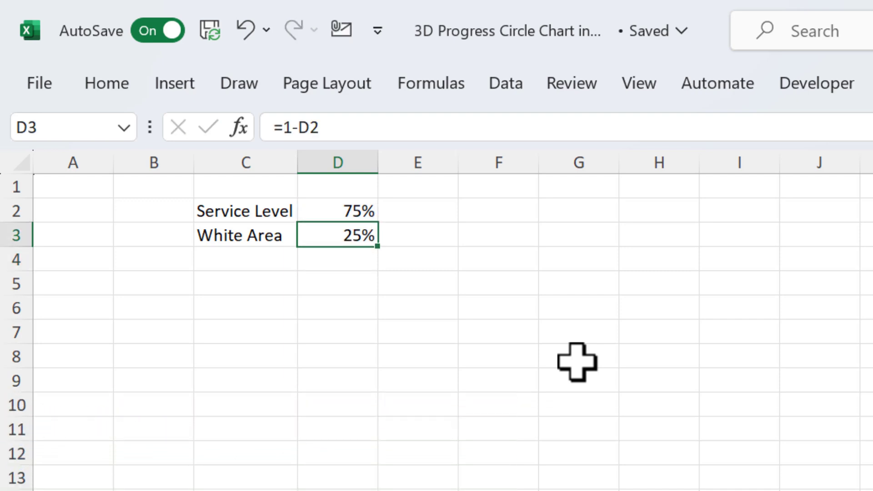
# Step: Test D2 with 30% so D3 shows 70%, then undo back to 75%
pyautogui.press('Up')
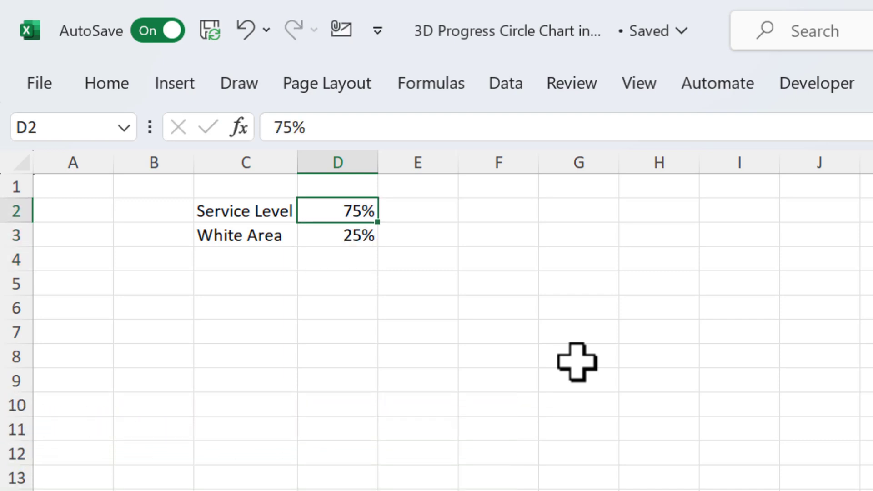
pyautogui.press('BackSpace')
pyautogui.press('BackSpace')
pyautogui.write('30')
pyautogui.hotkey('ctrl', 'Return')
pyautogui.press('Down')
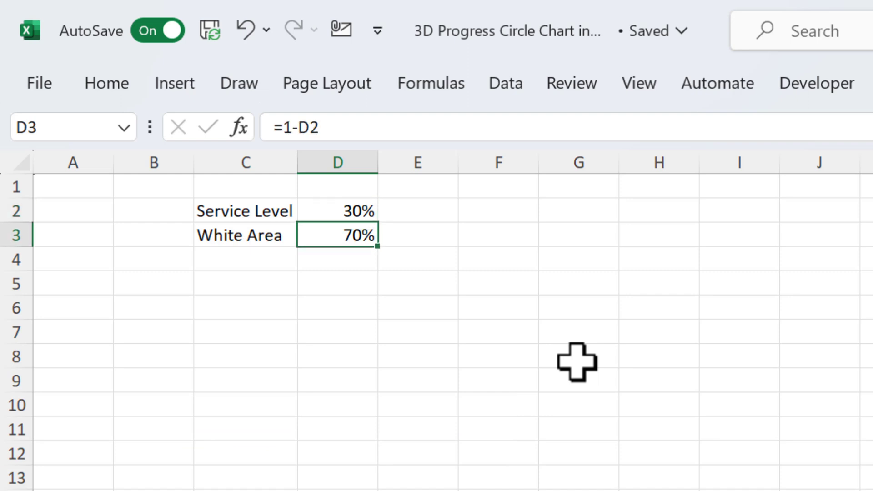
pyautogui.hotkey('ctrl', 'z')
pyautogui.press('Down')
pyautogui.press('Up')
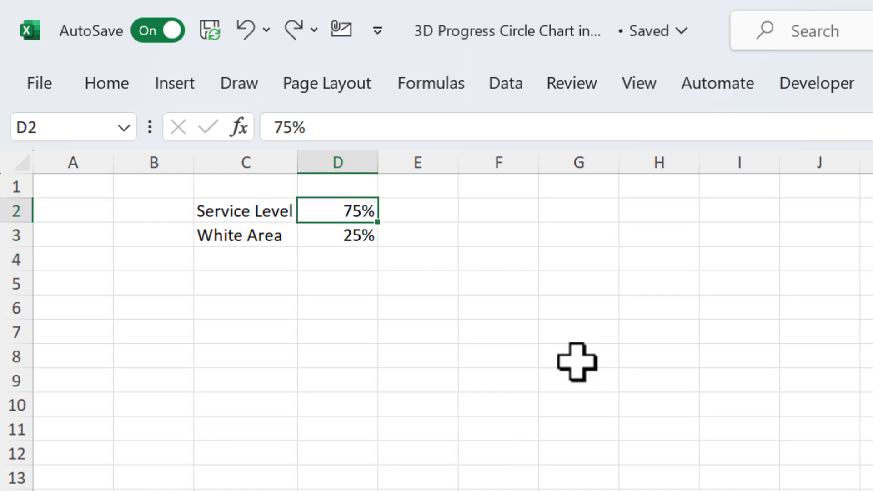
pyautogui.click(440, 362)
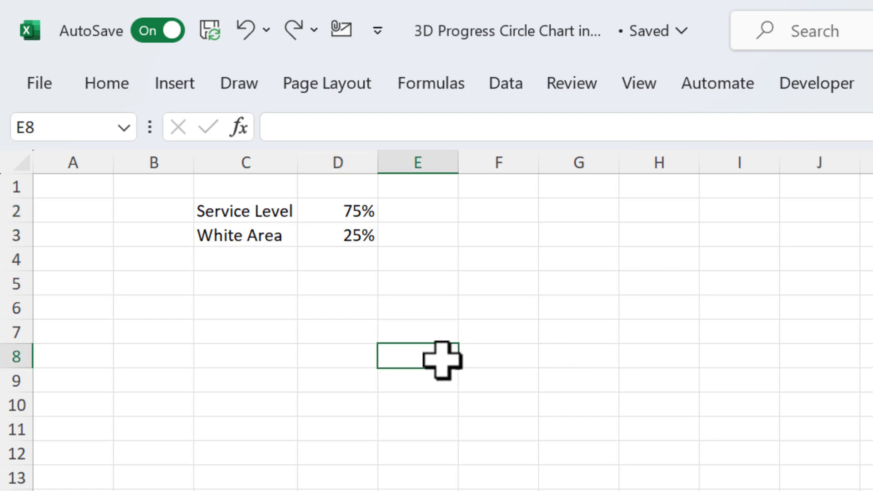
# Step: Turn off the sheet gridlines
pyautogui.click(632, 97)
pyautogui.click(781, 161)
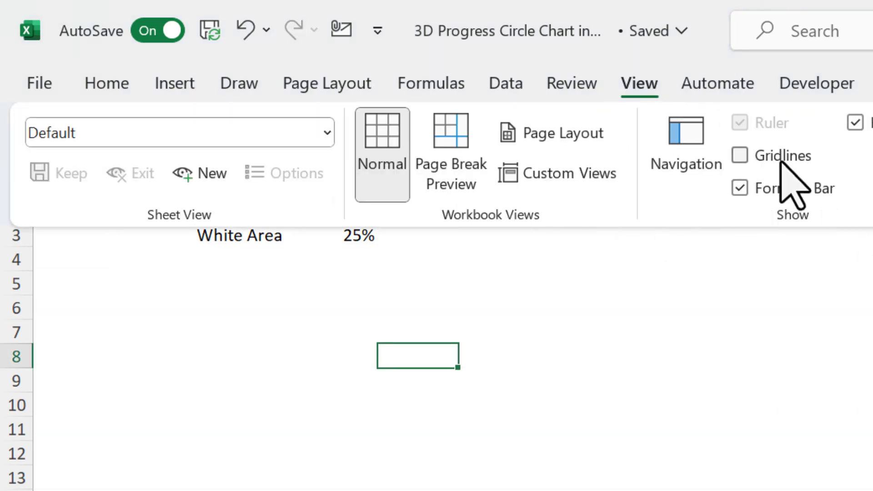
pyautogui.click(577, 335)
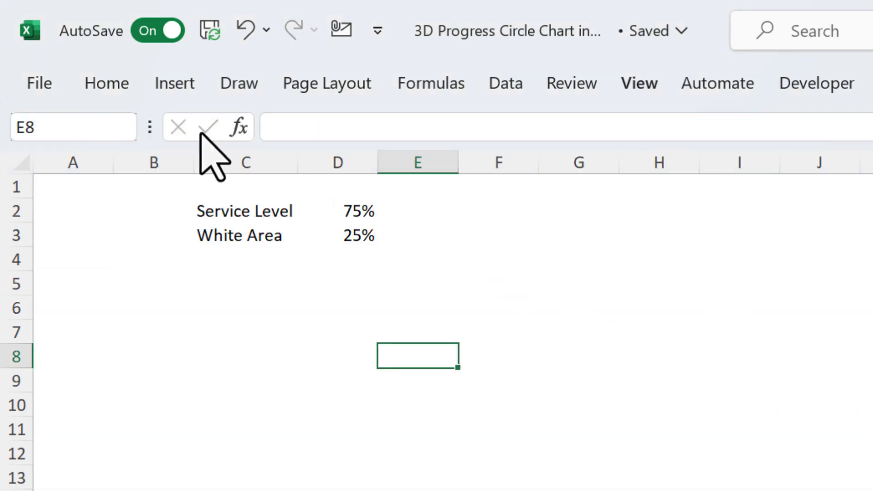
# Step: Draw a Donut shape from the Shapes gallery below the data
pyautogui.doubleClick(173, 84)
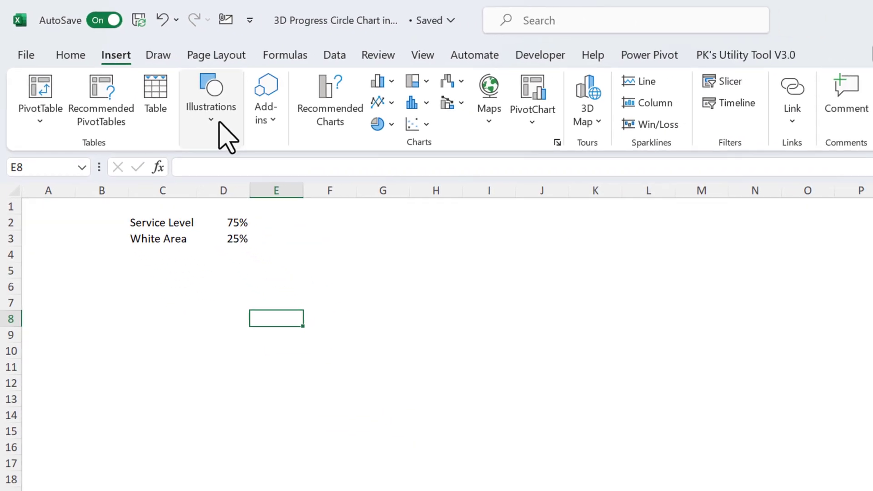
pyautogui.click(210, 130)
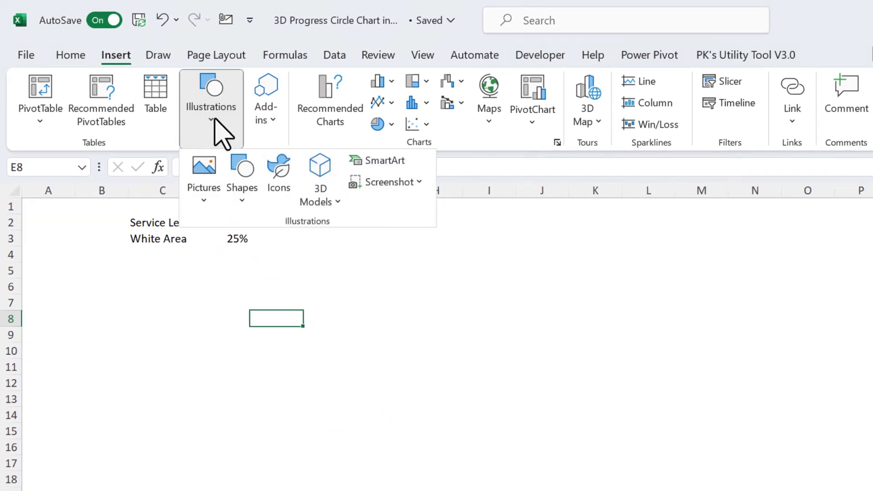
pyautogui.click(242, 182)
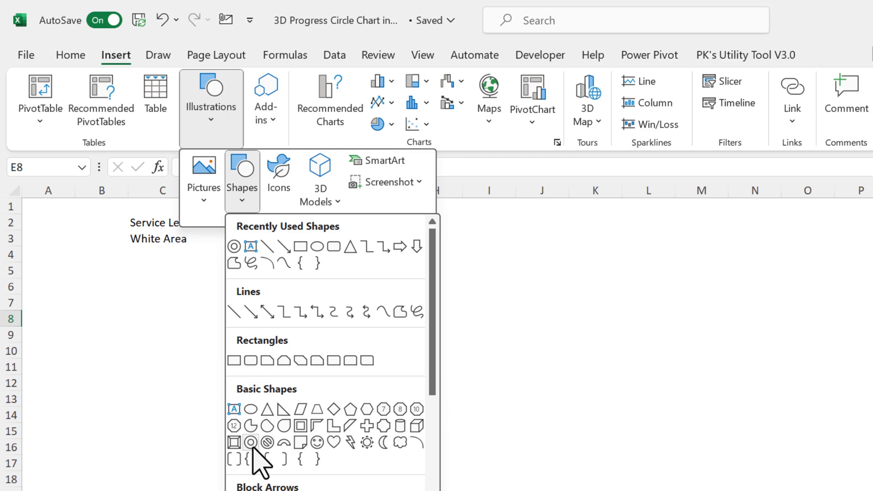
pyautogui.click(251, 442)
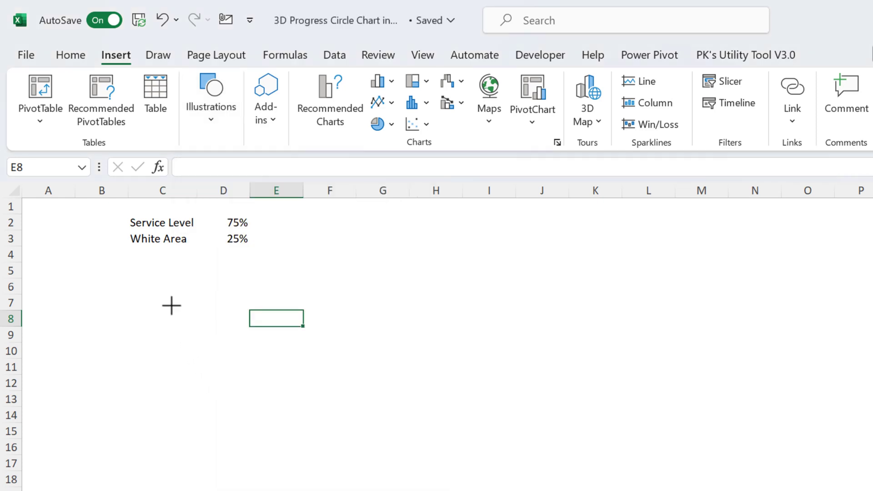
pyautogui.moveTo(186, 335)
pyautogui.mouseDown()
pyautogui.moveTo(218, 388)
pyautogui.moveTo(260, 417)
pyautogui.mouseUp()
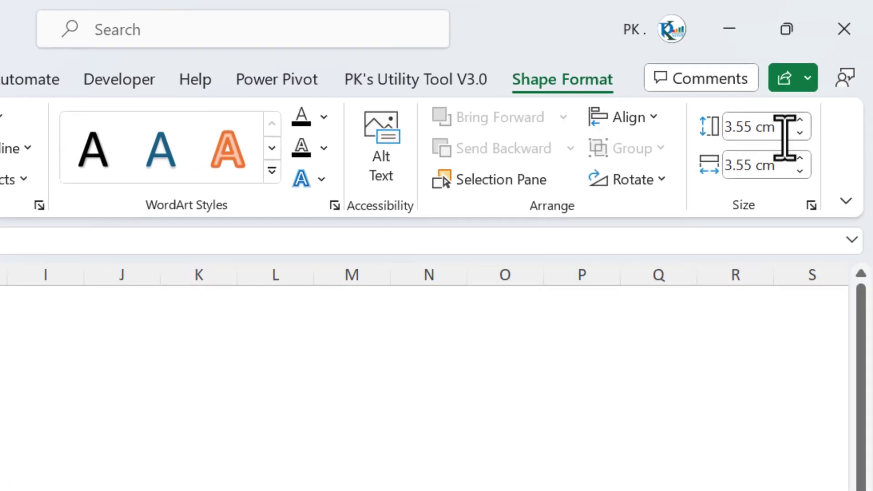
# Step: Resize the donut to 6 cm height and 6 cm width
pyautogui.click(783, 130)
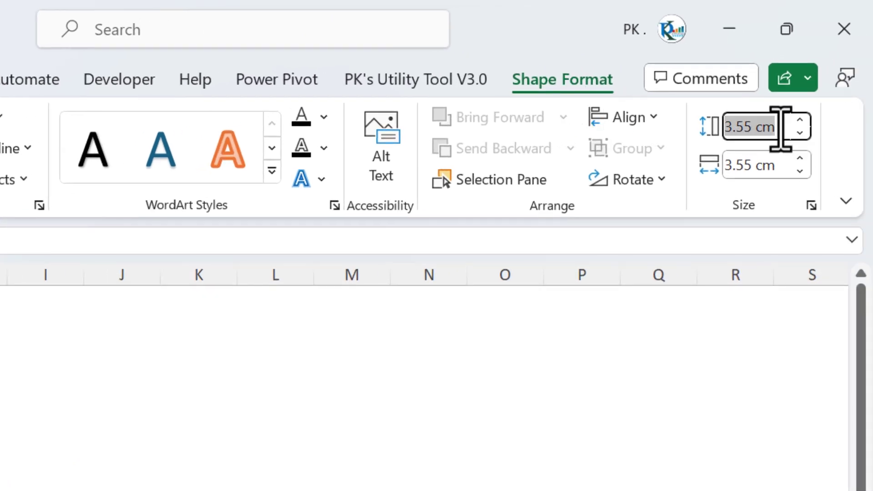
pyautogui.write('6')
pyautogui.click(776, 173)
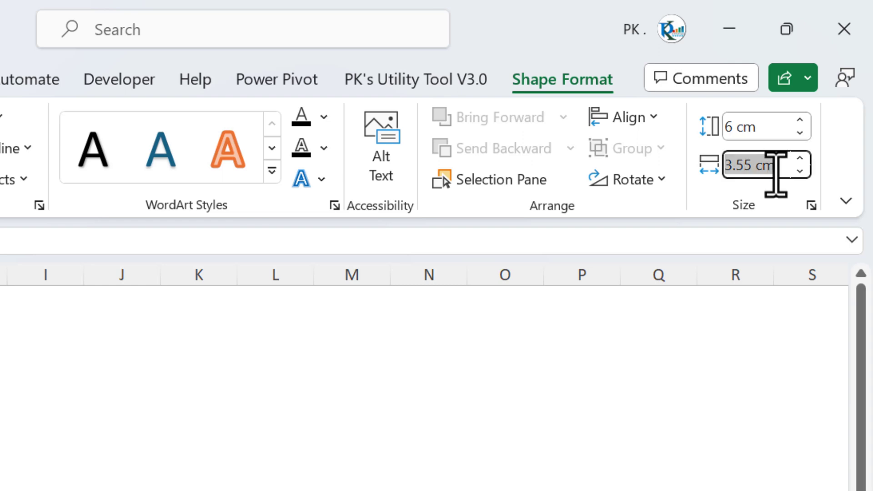
pyautogui.write('6')
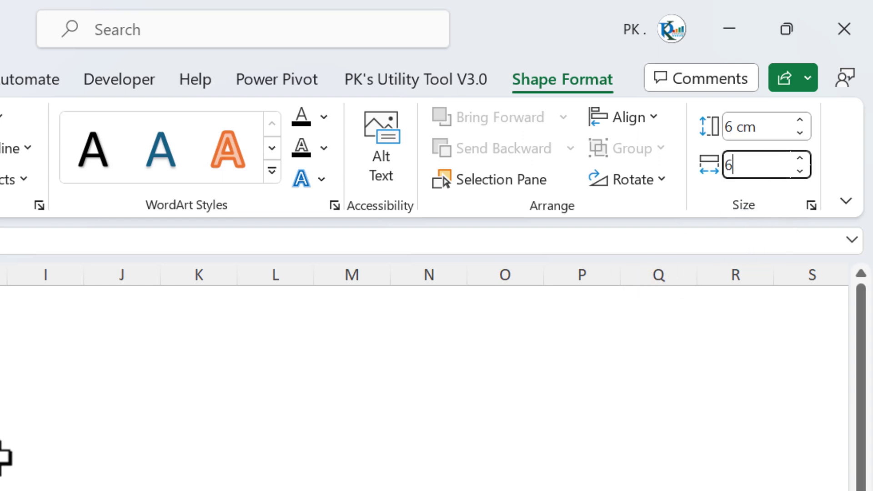
pyautogui.press('Return')
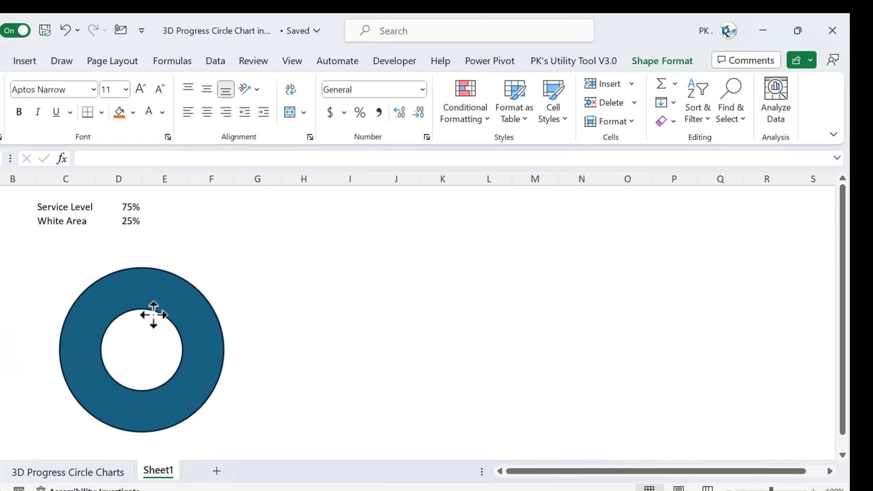
# Step: Move the donut under the data, remove its outline, and fill it Turquoise, Accent 4
pyautogui.moveTo(153, 314); pyautogui.dragTo(143, 313)
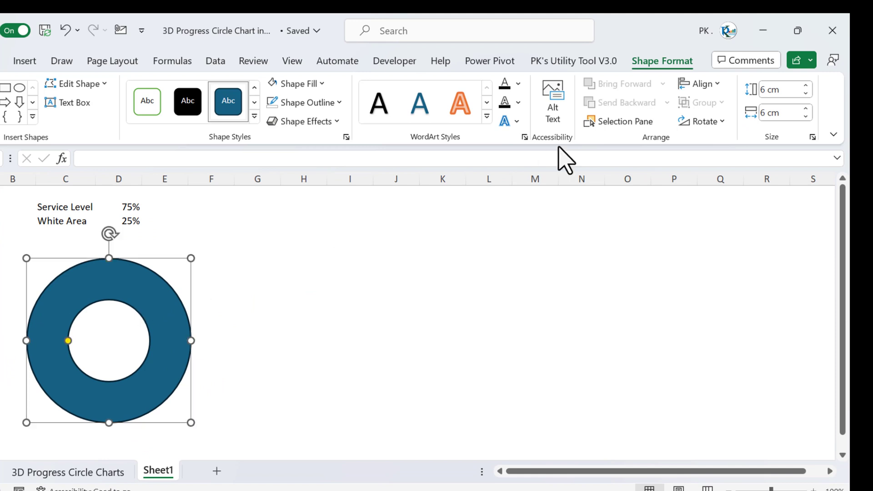
pyautogui.click(314, 104)
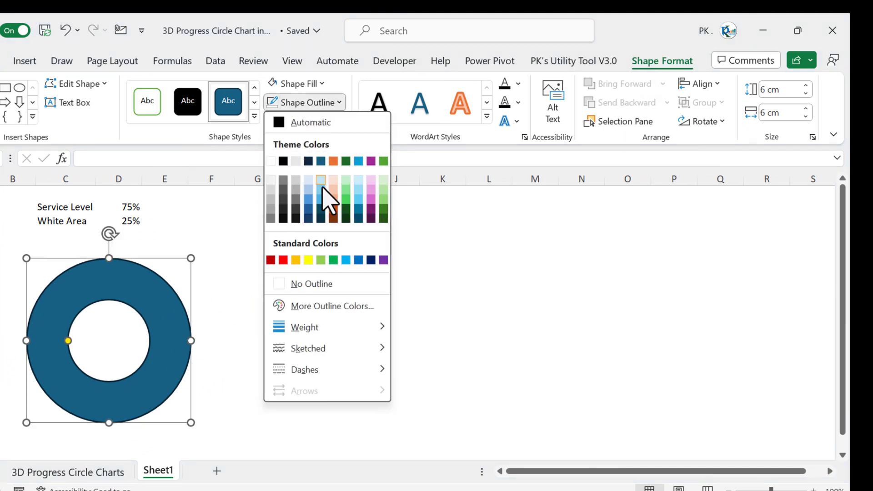
pyautogui.click(325, 289)
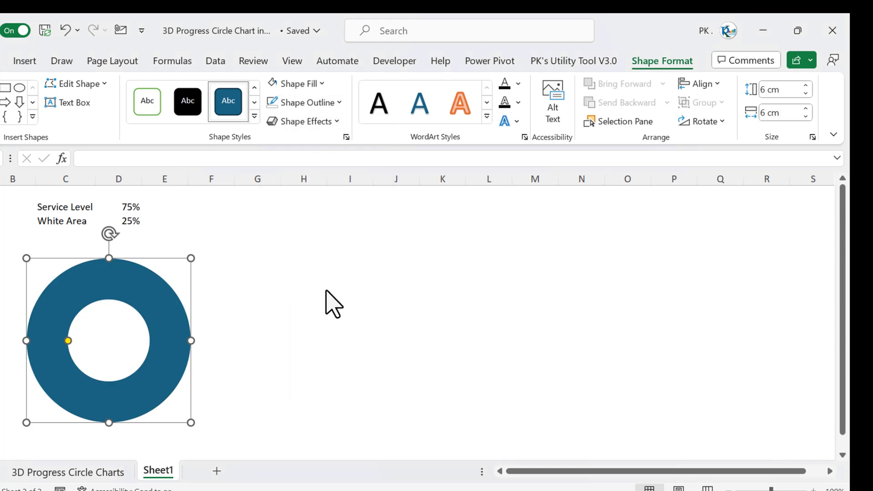
pyautogui.click(322, 84)
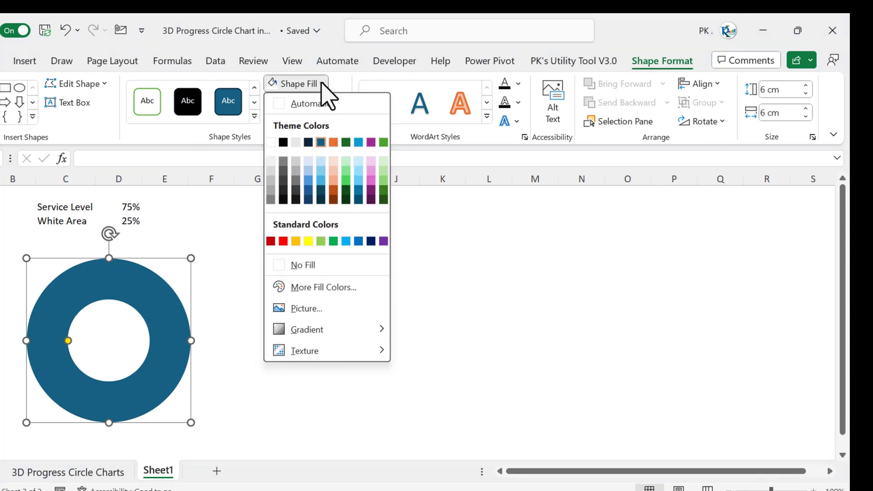
pyautogui.click(358, 143)
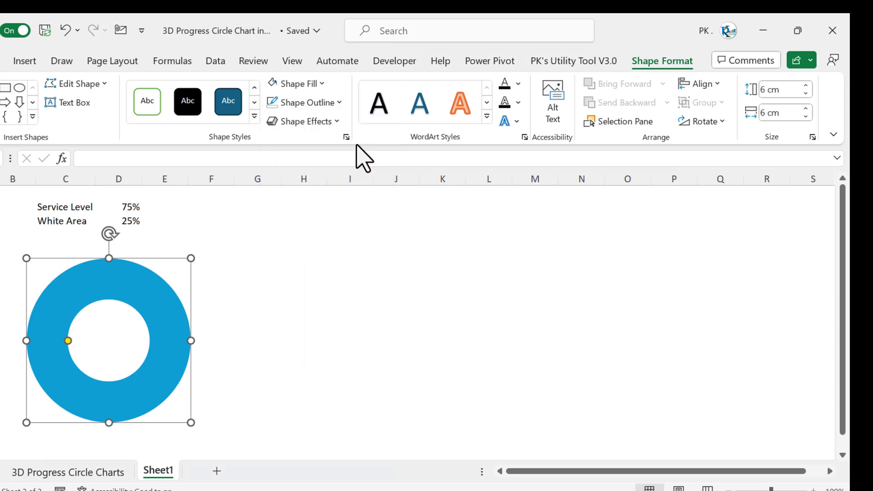
# Step: In Format Shape's 3-D Format settings, apply the first Top bevel preset to the donut
pyautogui.rightClick(168, 310)
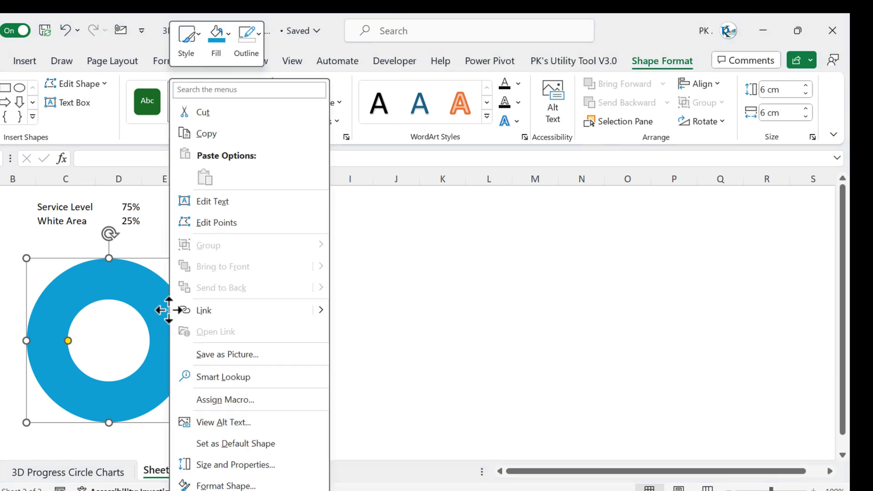
pyautogui.press('Escape')
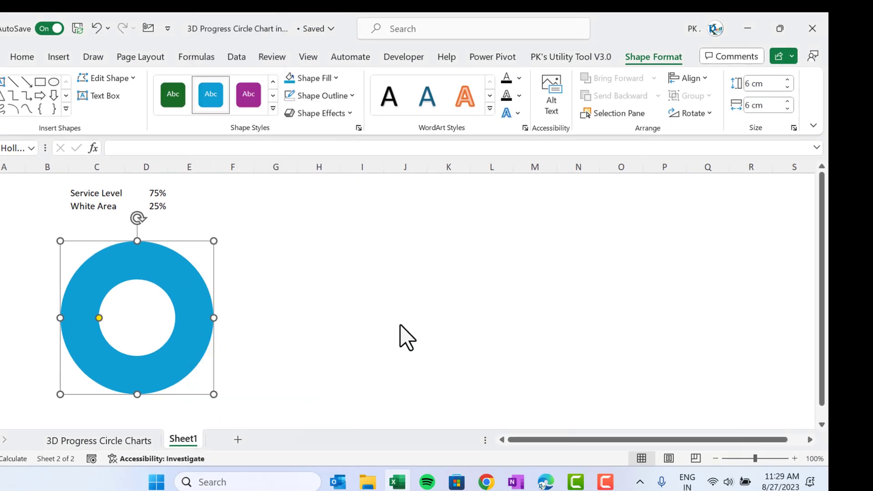
pyautogui.hotkey('ctrl', '1')
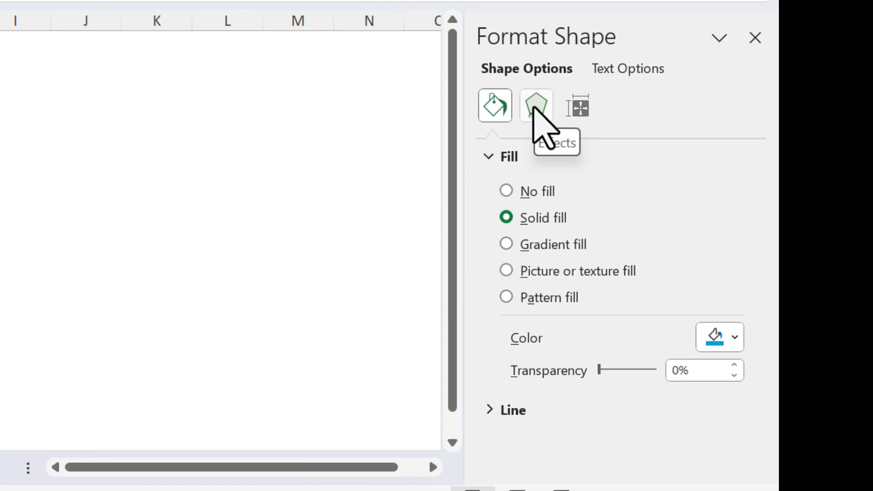
pyautogui.click(536, 108)
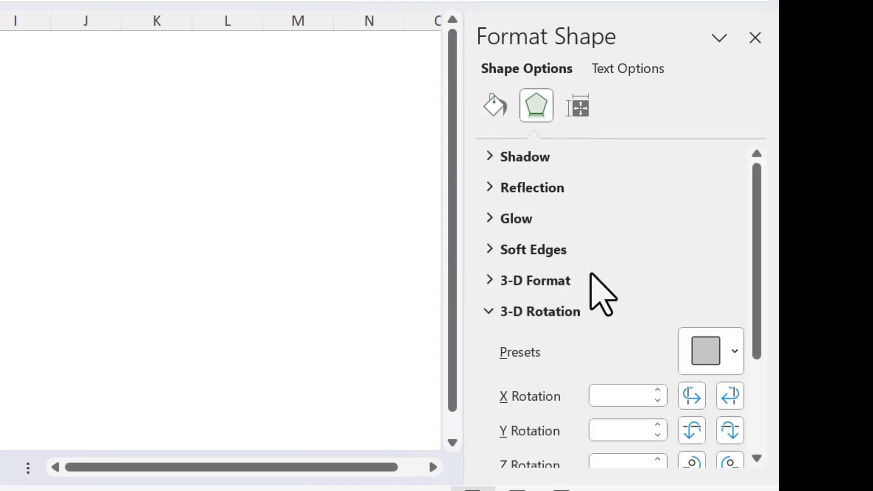
pyautogui.click(527, 285)
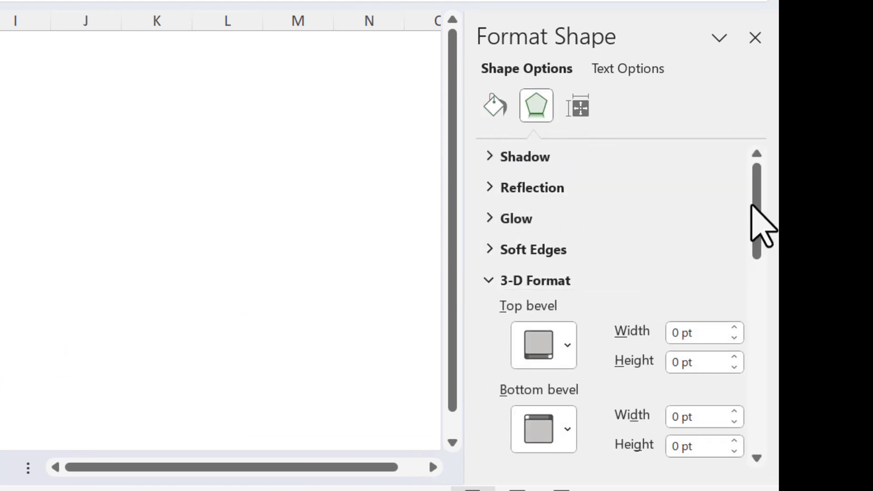
pyautogui.moveTo(757, 219); pyautogui.dragTo(759, 259)
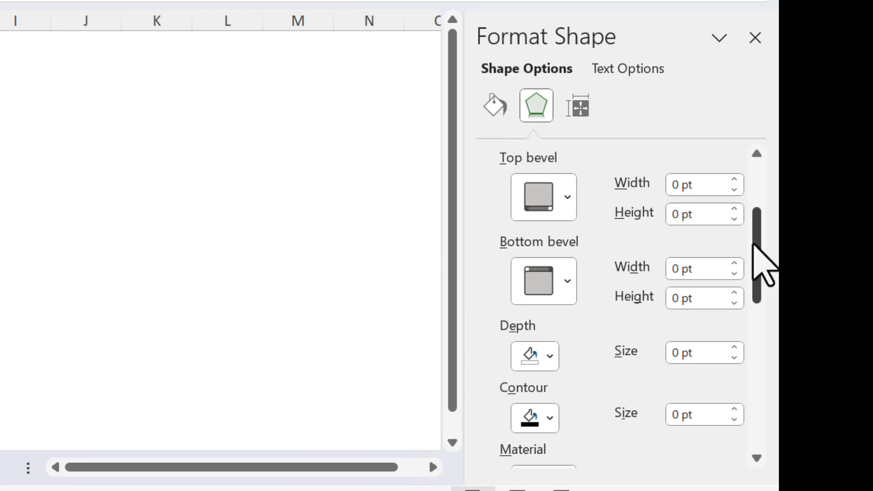
pyautogui.scroll(2, 757, 226)
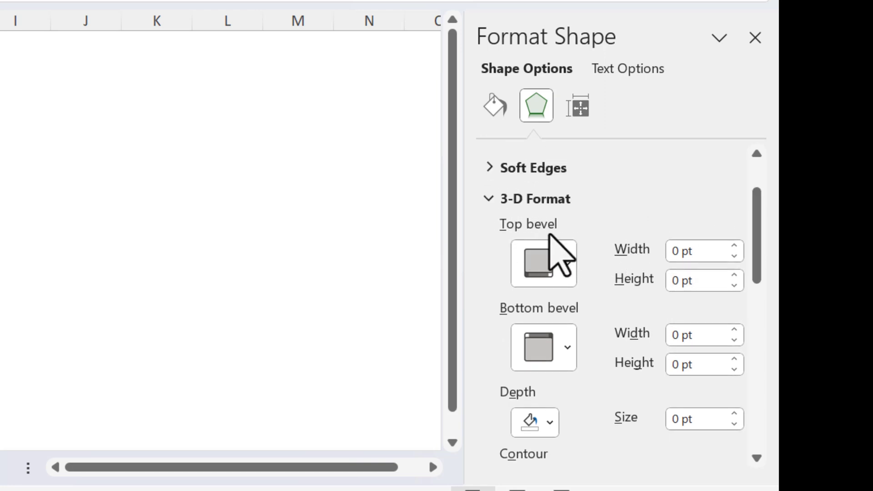
pyautogui.click(552, 254)
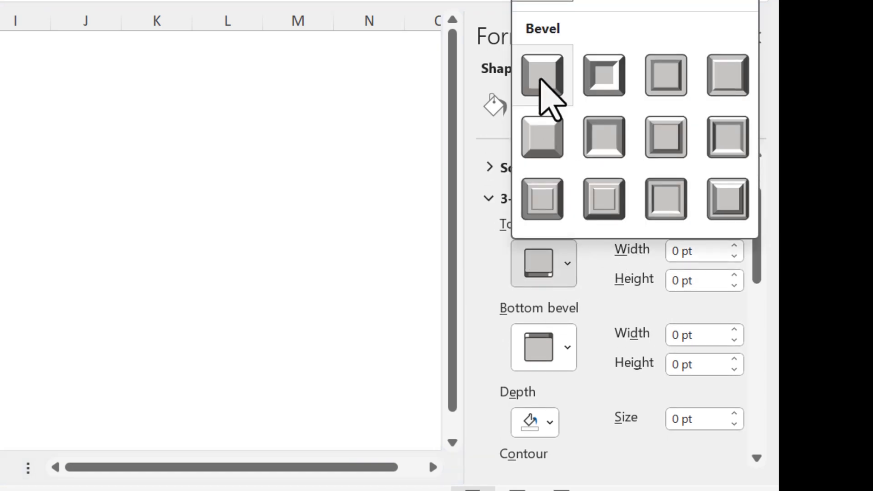
pyautogui.click(551, 100)
# Step: Set the top bevel width to 20 pt and height to 20 pt
pyautogui.click(688, 253)
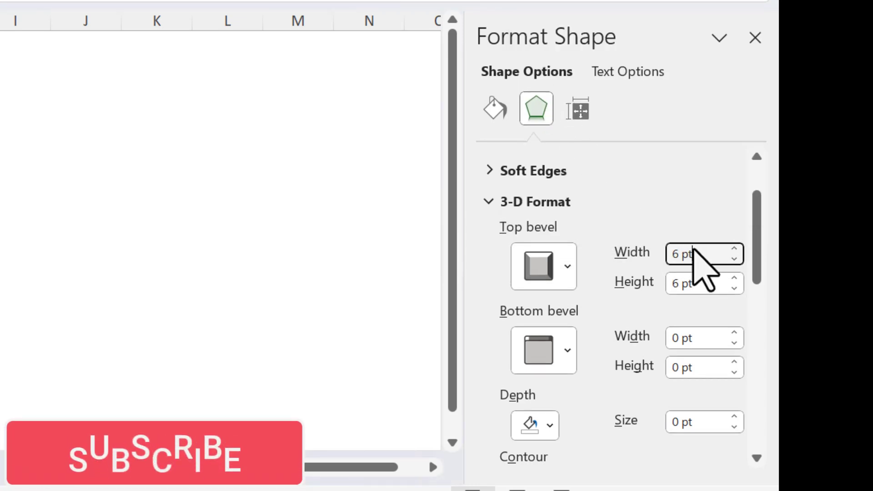
pyautogui.moveTo(693, 253); pyautogui.dragTo(663, 254)
pyautogui.write('20')
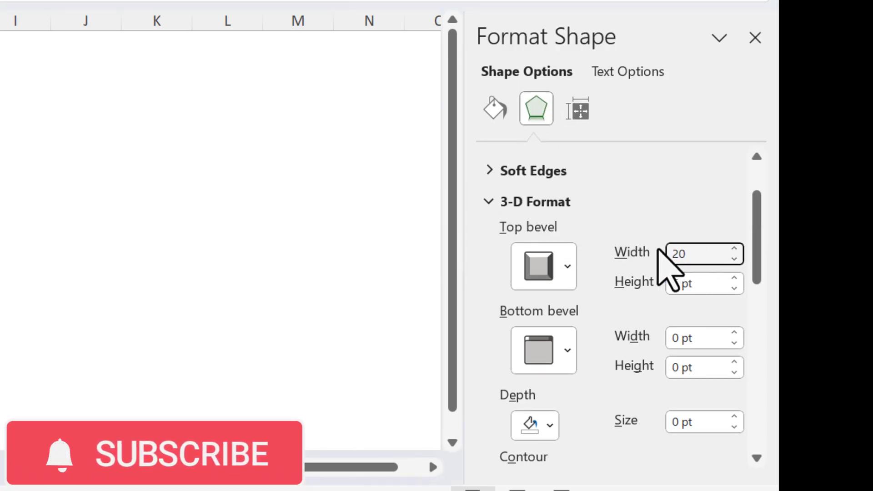
pyautogui.click(700, 282)
pyautogui.doubleClick(718, 283)
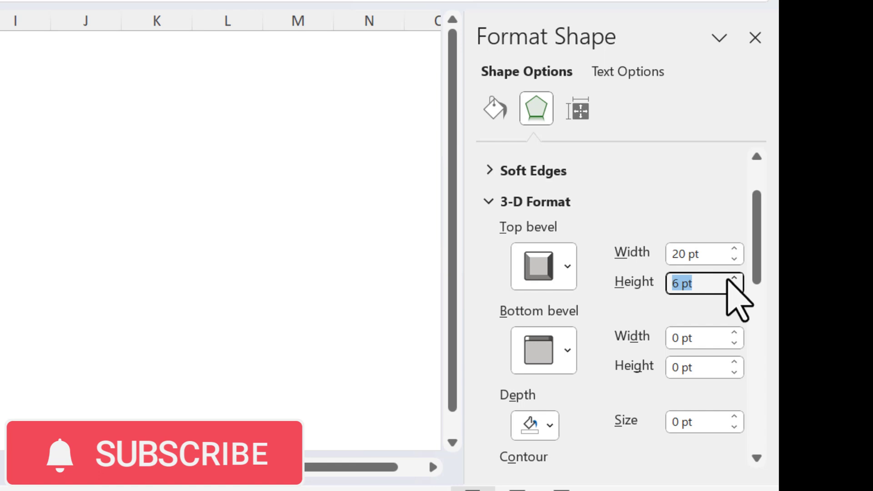
pyautogui.write('20')
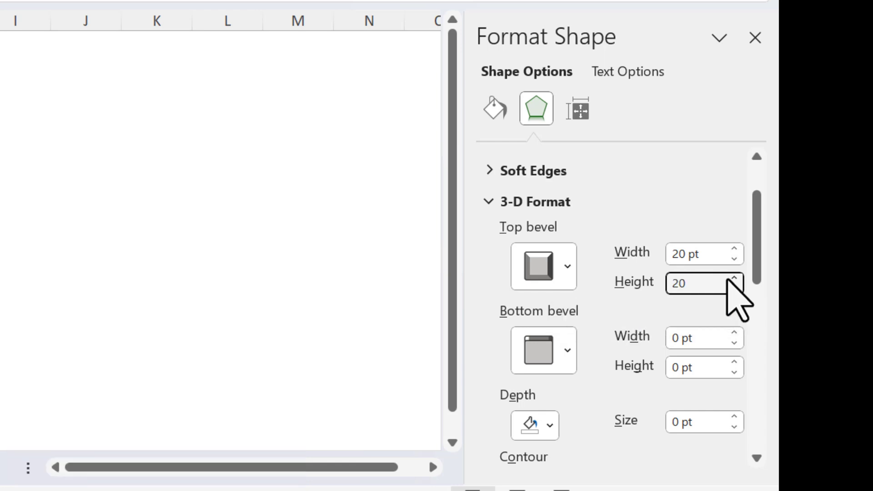
pyautogui.click(513, 201)
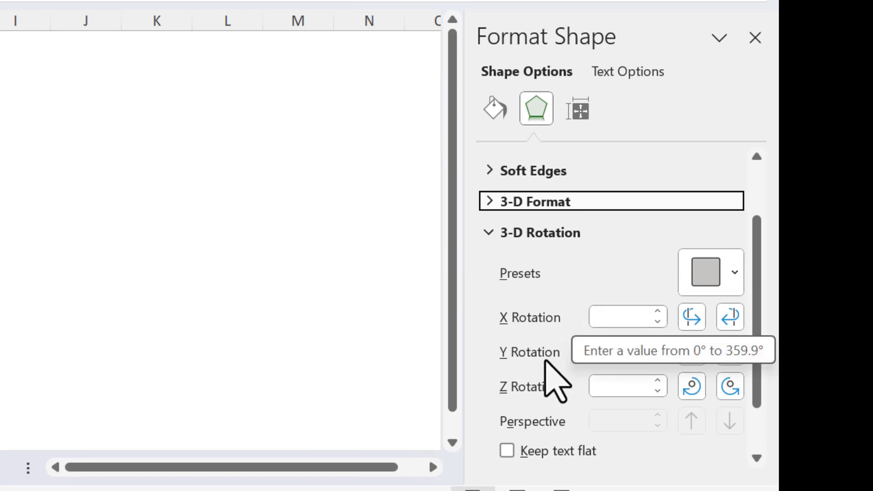
# Step: Set the donut's 3-D rotation to X 340° and Y 327.3°, then reselect it
pyautogui.click(617, 318)
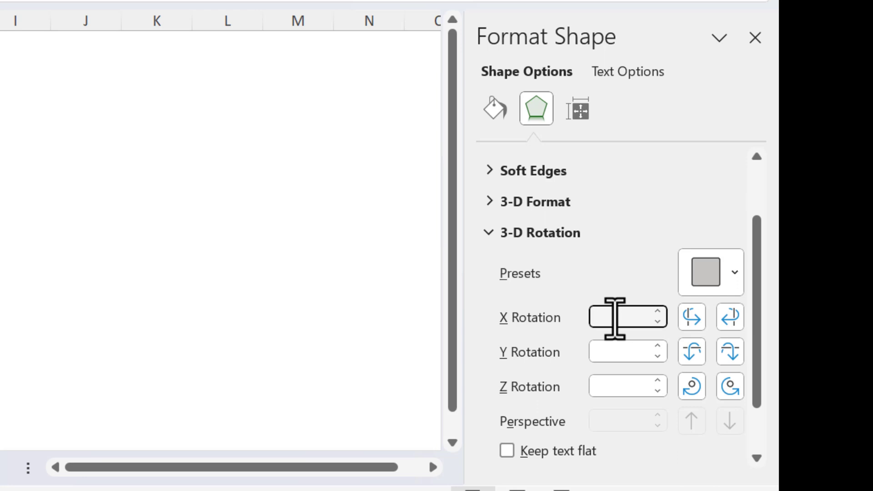
pyautogui.write('340')
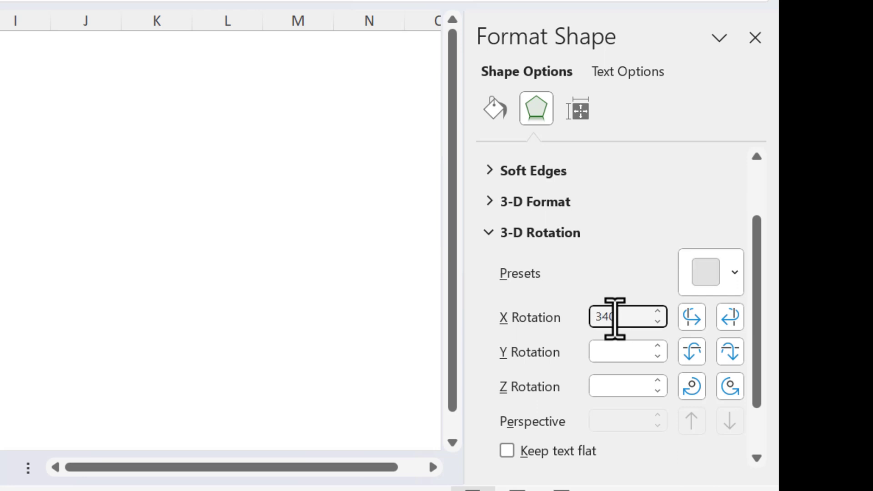
pyautogui.click(618, 353)
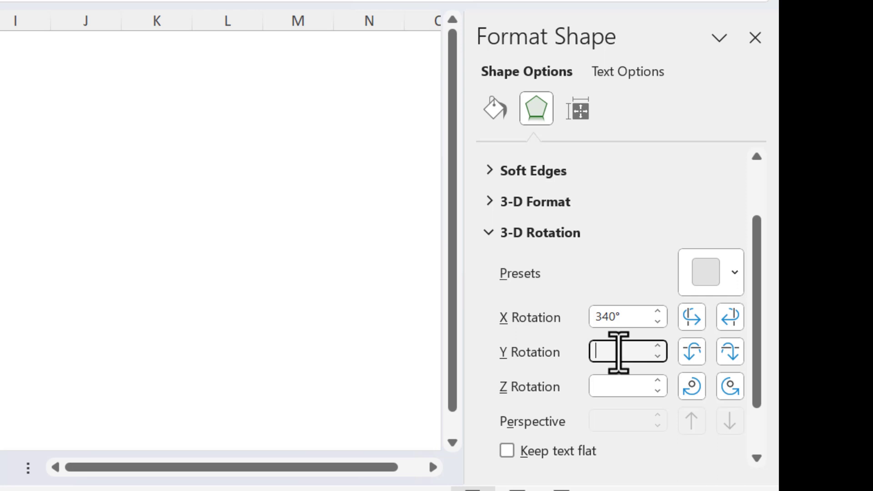
pyautogui.write('327.3')
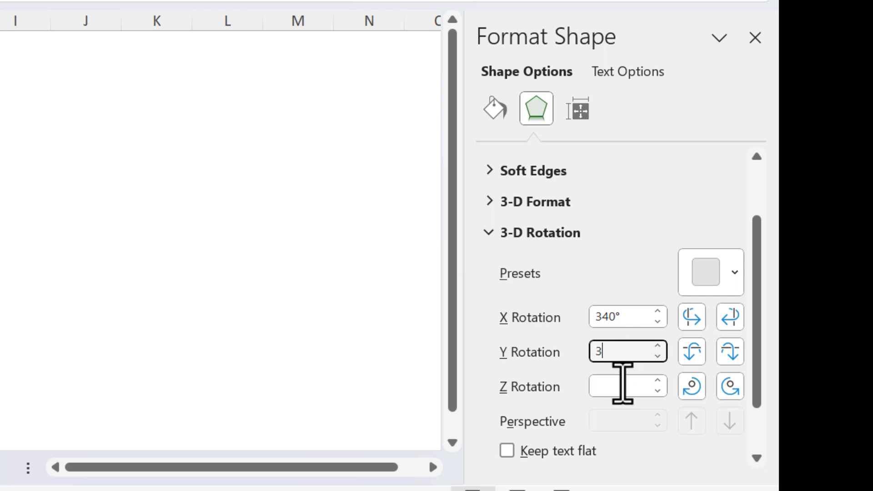
pyautogui.click(621, 387)
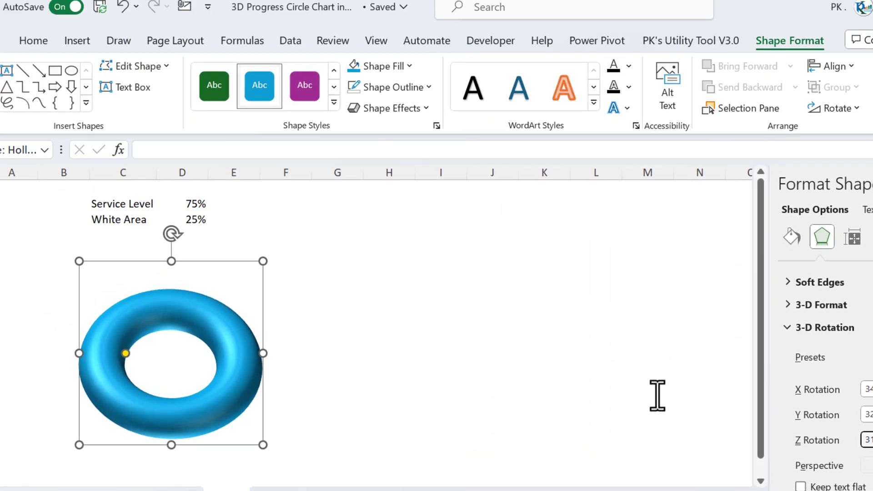
pyautogui.click(15, 254)
pyautogui.click(248, 327)
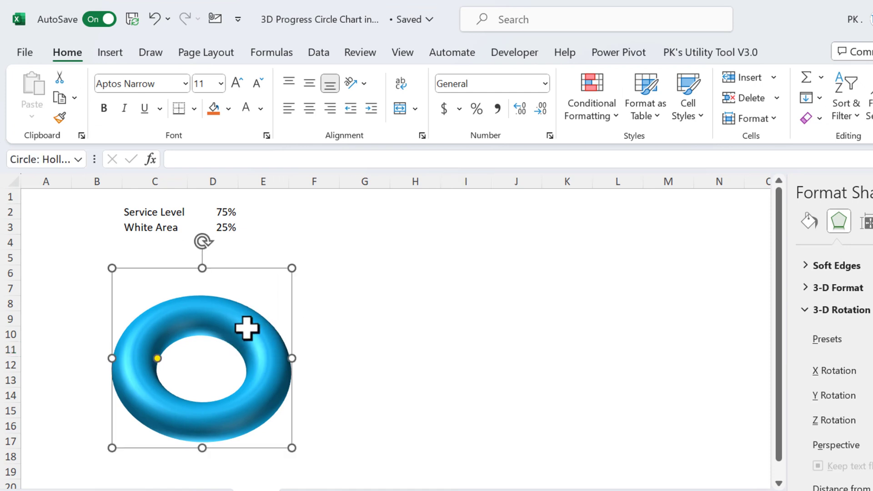
# Step: Nudge the donut and insert a 2-D pie chart from the C2:D3 data
pyautogui.moveTo(248, 327); pyautogui.dragTo(252, 316)
pyautogui.moveTo(136, 212); pyautogui.dragTo(225, 225)
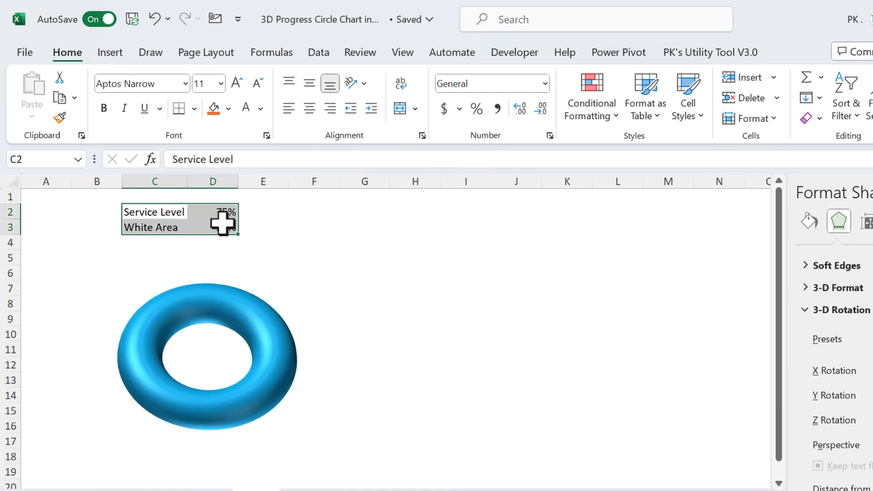
pyautogui.click(110, 52)
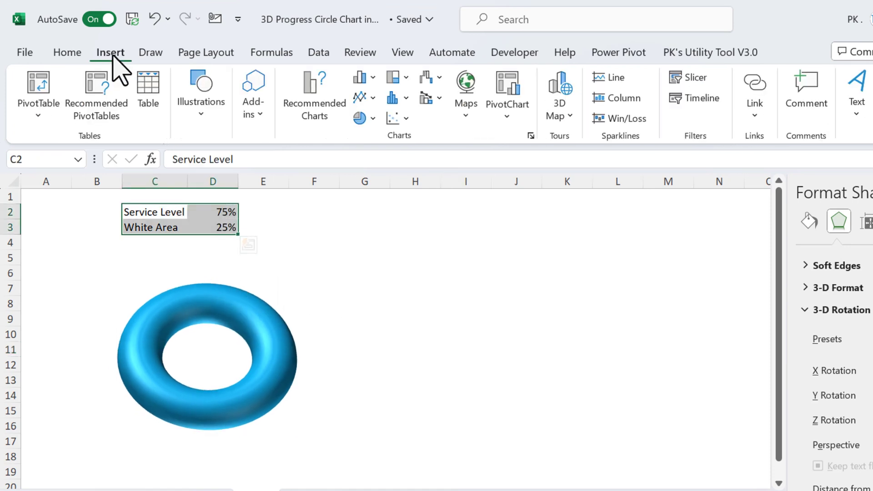
pyautogui.click(372, 119)
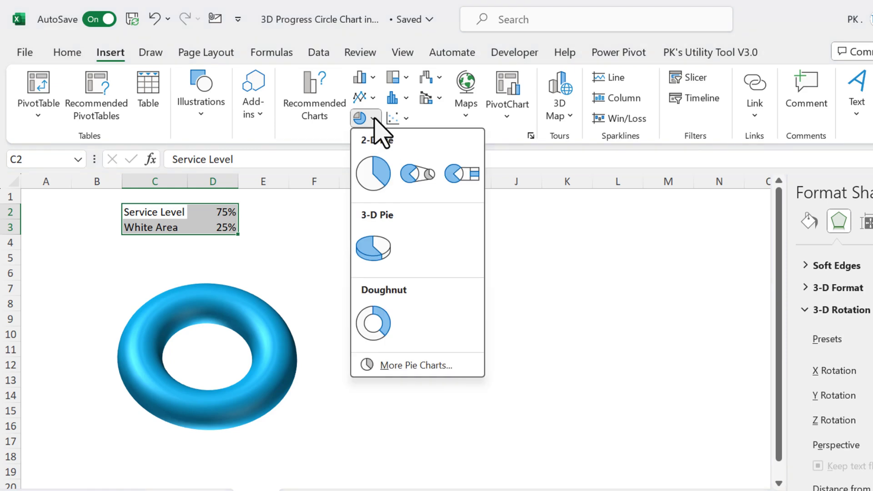
pyautogui.click(374, 175)
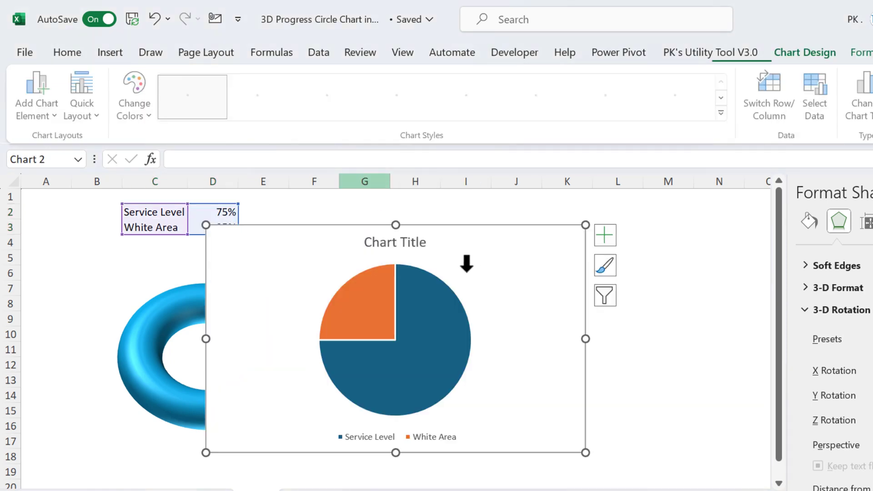
# Step: Turn off the pie chart's title and legend
pyautogui.click(607, 236)
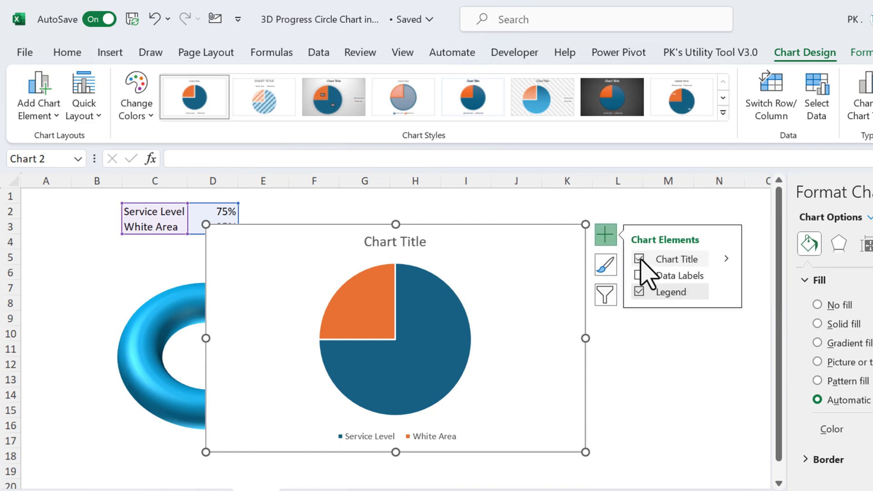
pyautogui.click(640, 259)
pyautogui.click(640, 292)
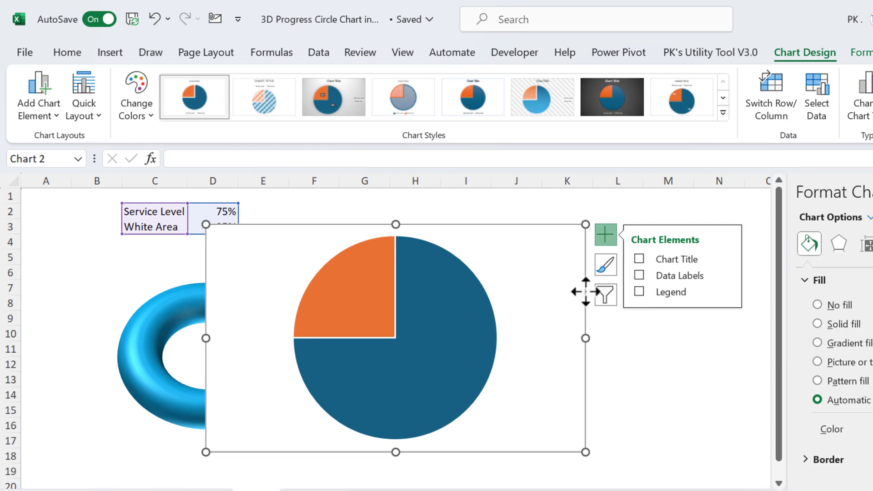
# Step: Resize the pie chart to 8 cm by 8 cm and select it together with the donut
pyautogui.click(864, 53)
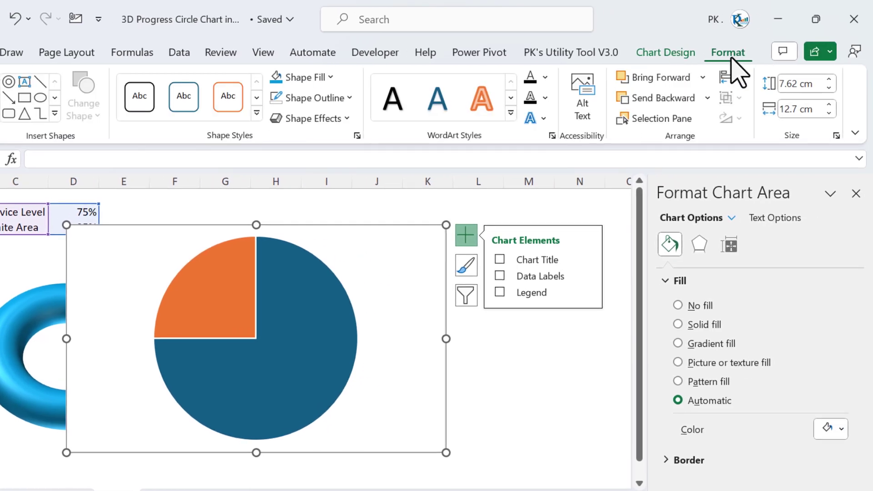
pyautogui.click(814, 84)
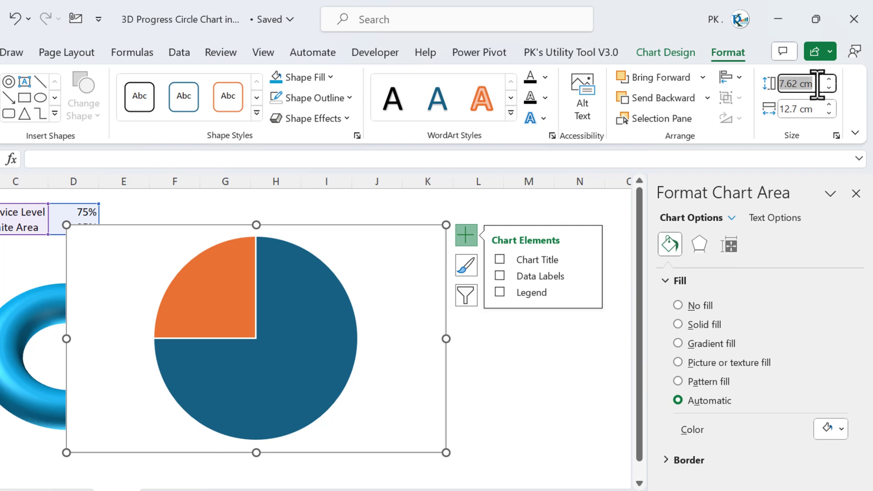
pyautogui.write('8')
pyautogui.click(812, 113)
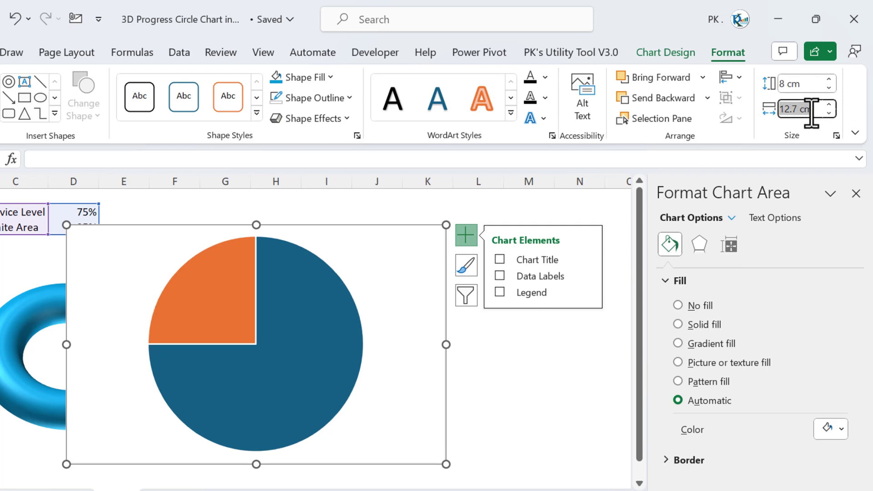
pyautogui.click(392, 261)
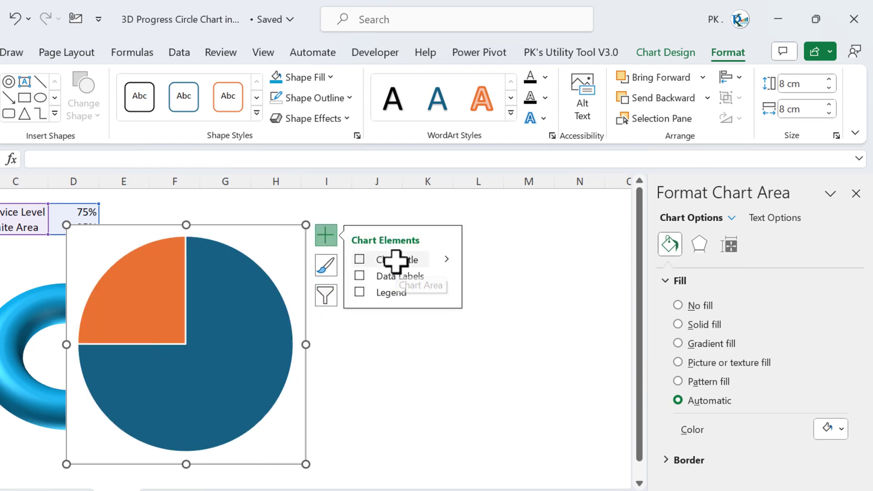
pyautogui.click(292, 251)
pyautogui.click(325, 235)
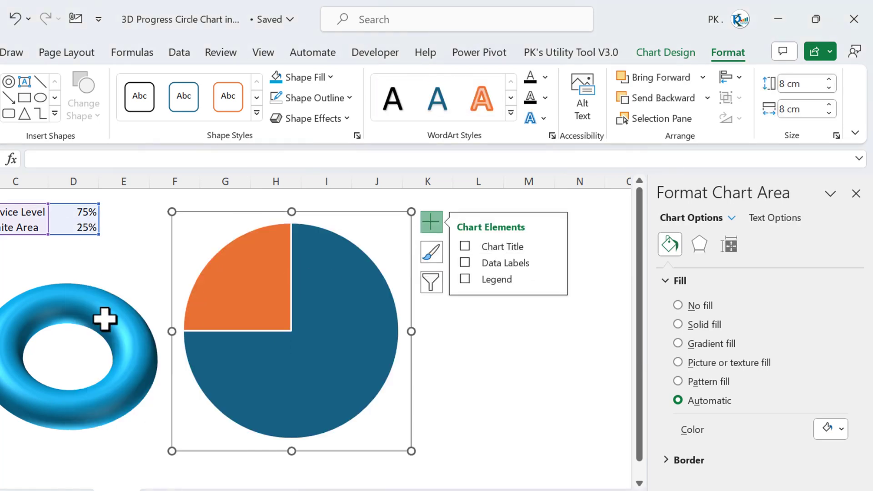
pyautogui.click(107, 316)
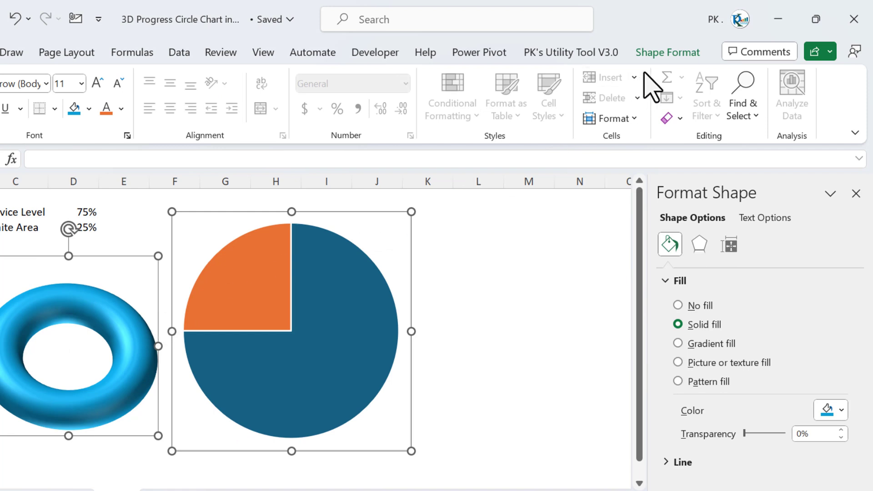
# Step: Align the pie and donut by centre and middle, then move them toward column D
pyautogui.click(655, 54)
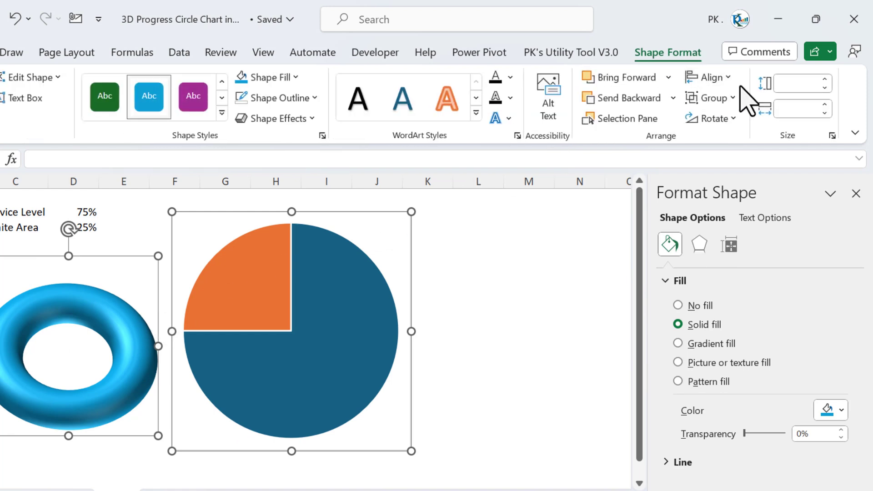
pyautogui.click(725, 80)
pyautogui.click(737, 122)
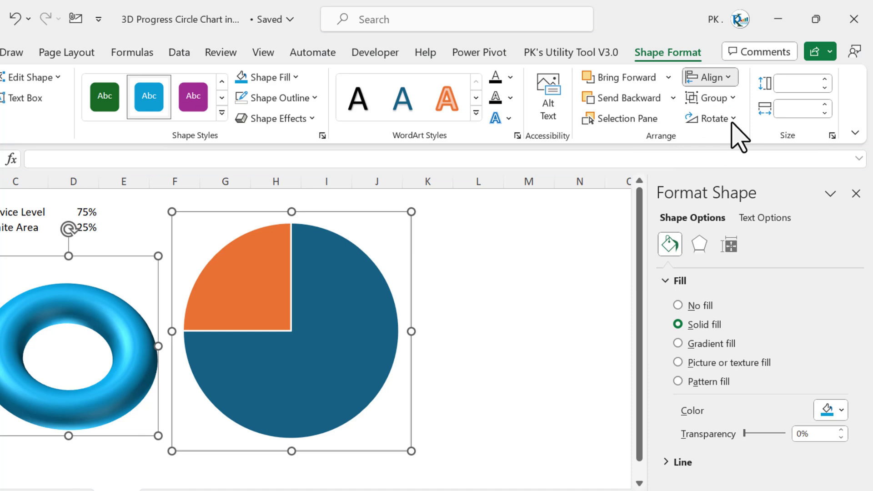
pyautogui.click(728, 85)
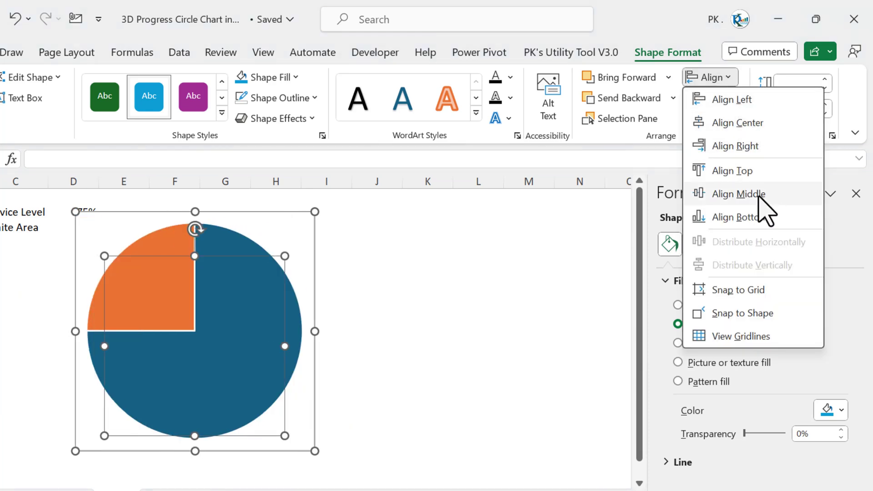
pyautogui.click(758, 194)
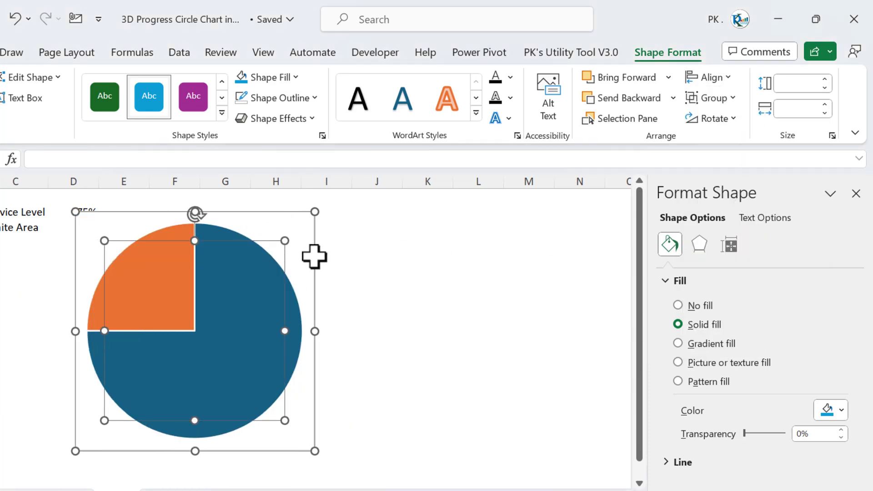
pyautogui.moveTo(314, 256); pyautogui.dragTo(189, 297)
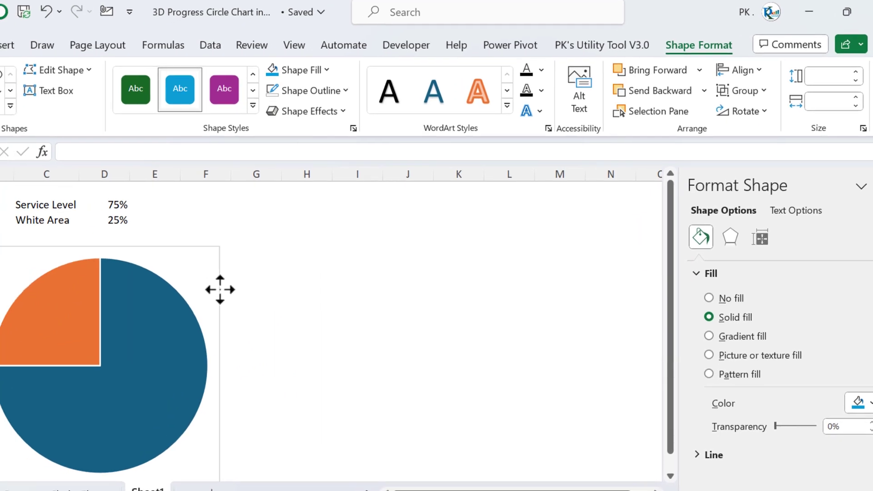
# Step: Group the pie chart and donut into a single object
pyautogui.rightClick(221, 286)
pyautogui.moveTo(293, 295)
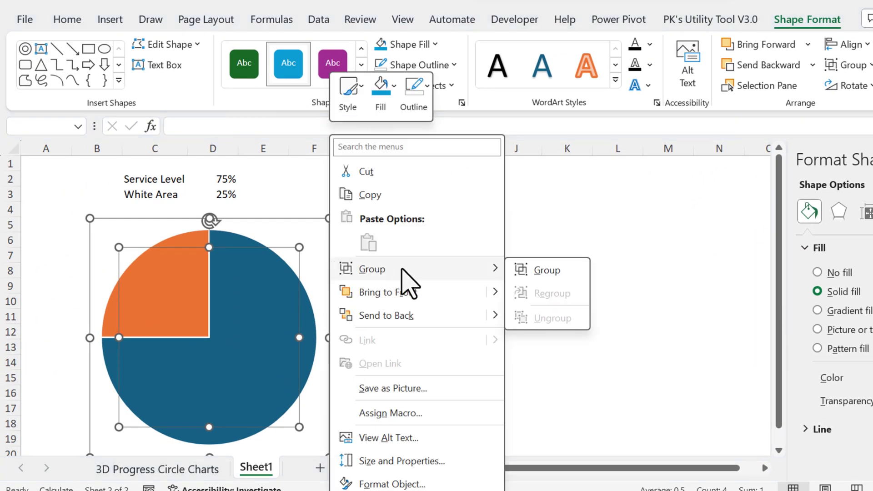
pyautogui.click(546, 270)
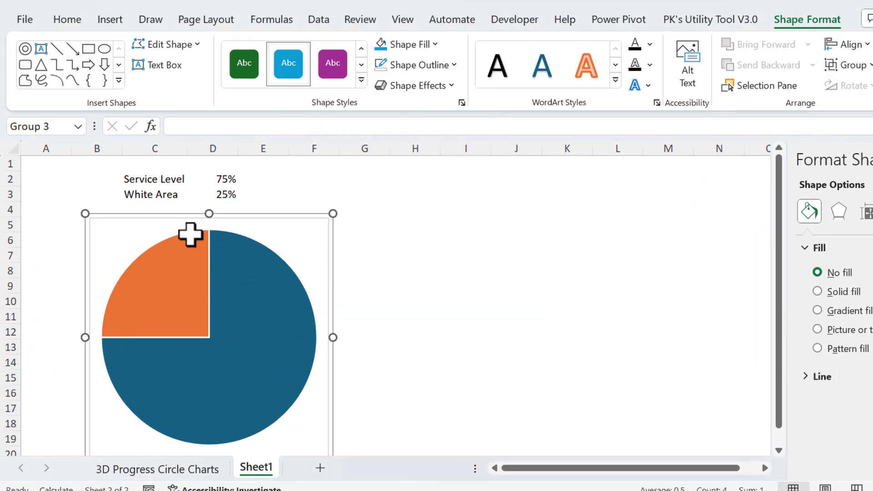
pyautogui.click(370, 259)
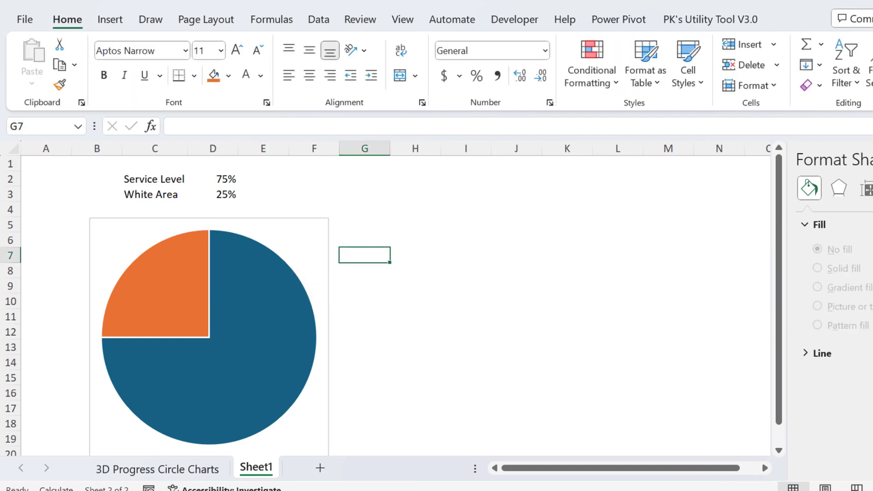
# Step: Give the pie chart area No Outline and No Fill
pyautogui.click(302, 231)
pyautogui.click(320, 200)
pyautogui.click(314, 201)
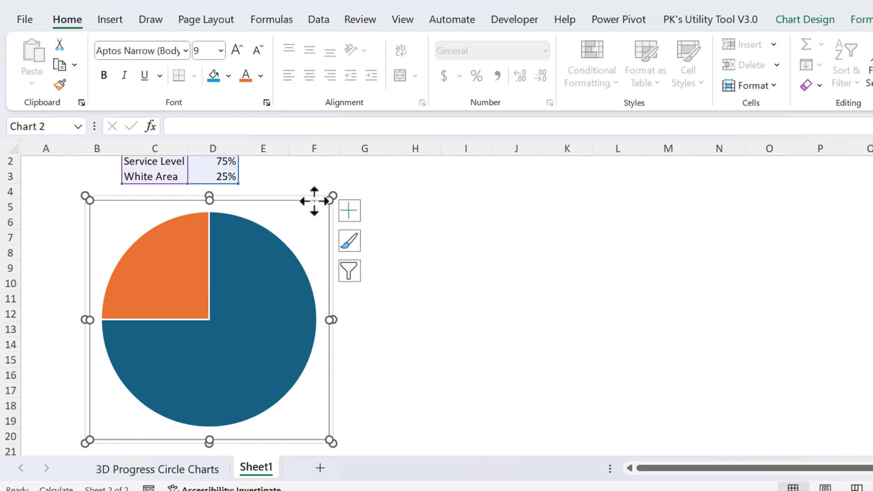
pyautogui.click(864, 19)
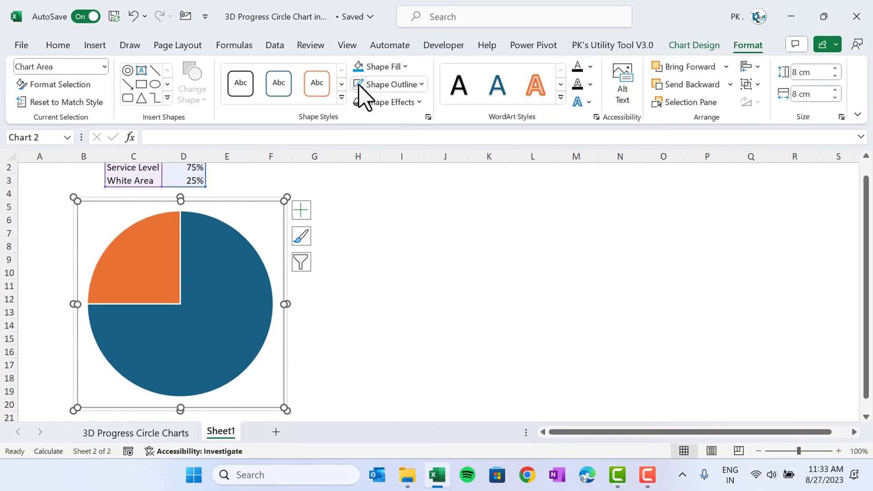
pyautogui.click(389, 85)
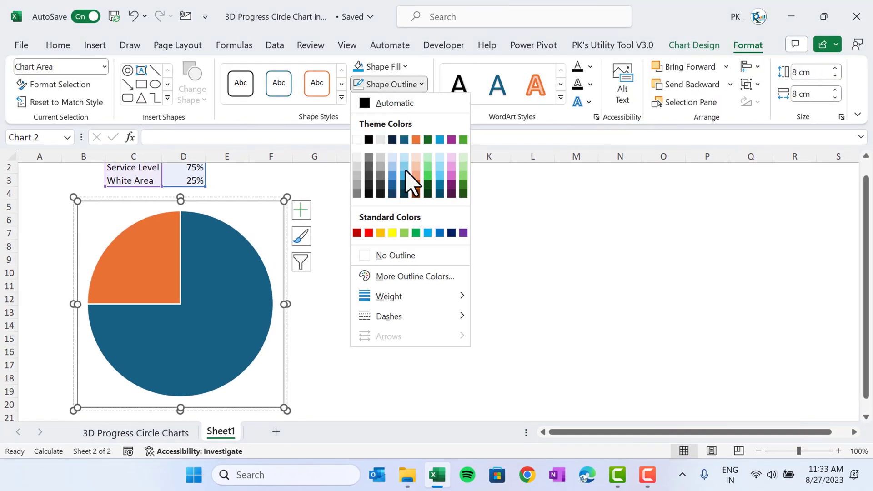
pyautogui.click(389, 256)
pyautogui.click(394, 67)
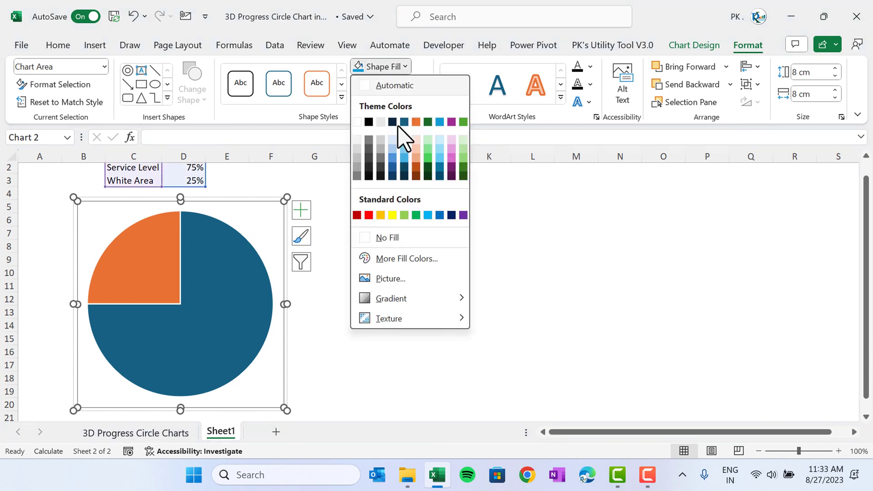
pyautogui.click(394, 238)
# Step: Remove the outline from the pie series and select the blue Service Level slice
pyautogui.click(191, 246)
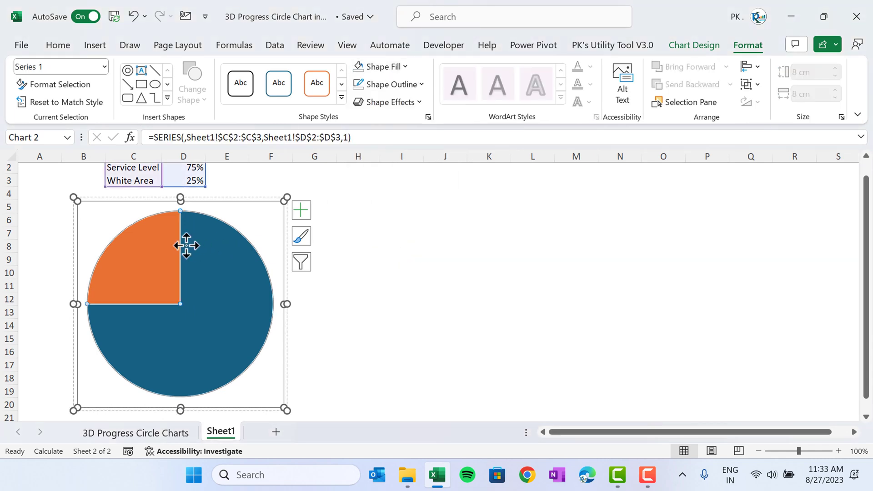
pyautogui.click(402, 85)
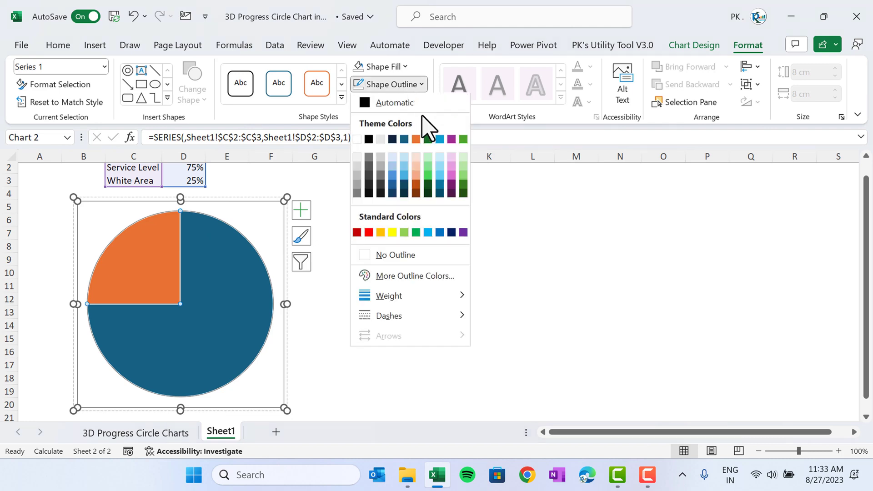
pyautogui.click(405, 255)
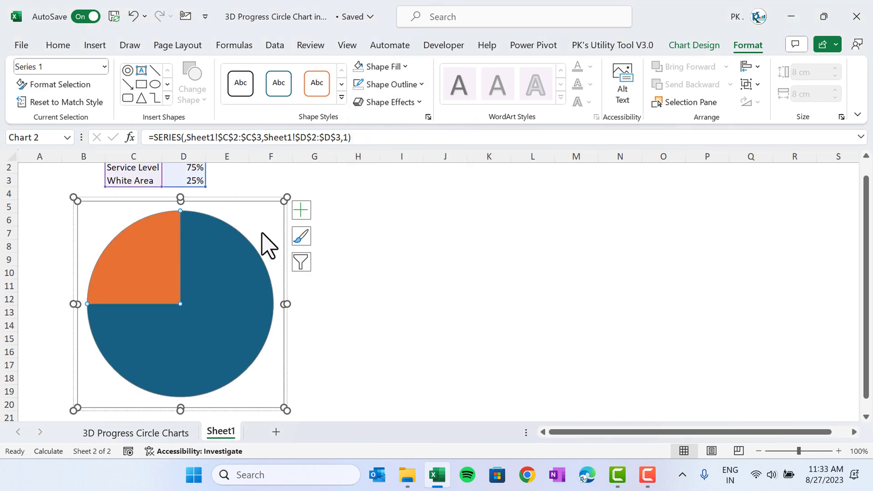
pyautogui.click(234, 251)
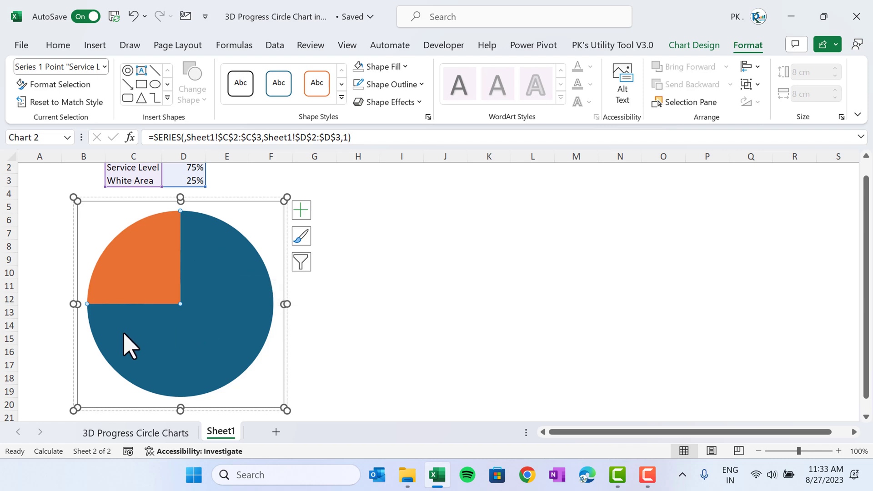
# Step: Remove the fill from the 75% Service Level slice so the blue 3D ring shows through
pyautogui.doubleClick(210, 271)
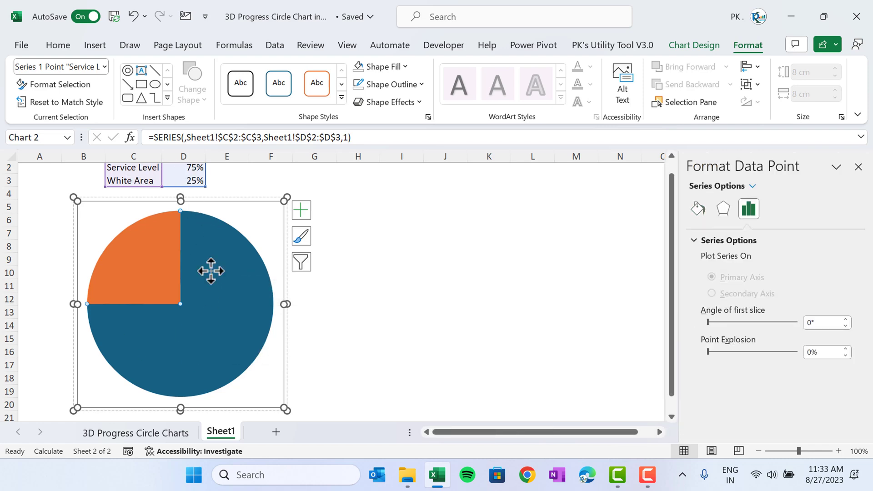
pyautogui.click(389, 68)
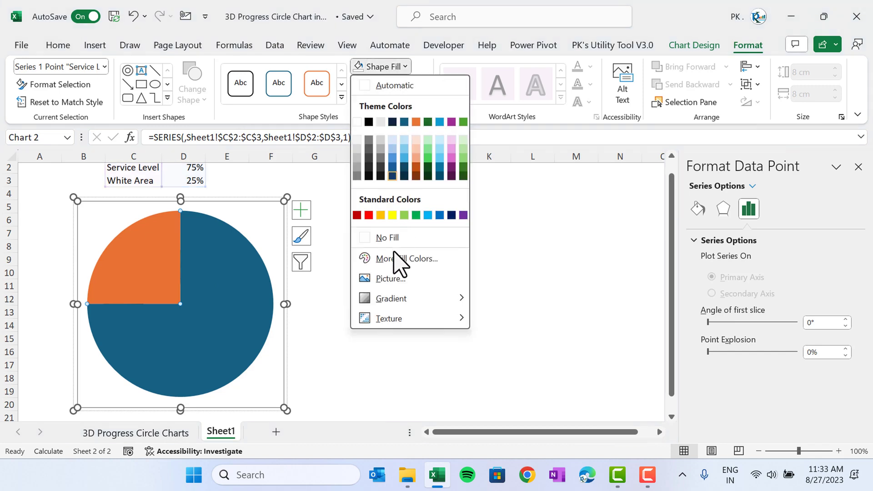
pyautogui.click(393, 238)
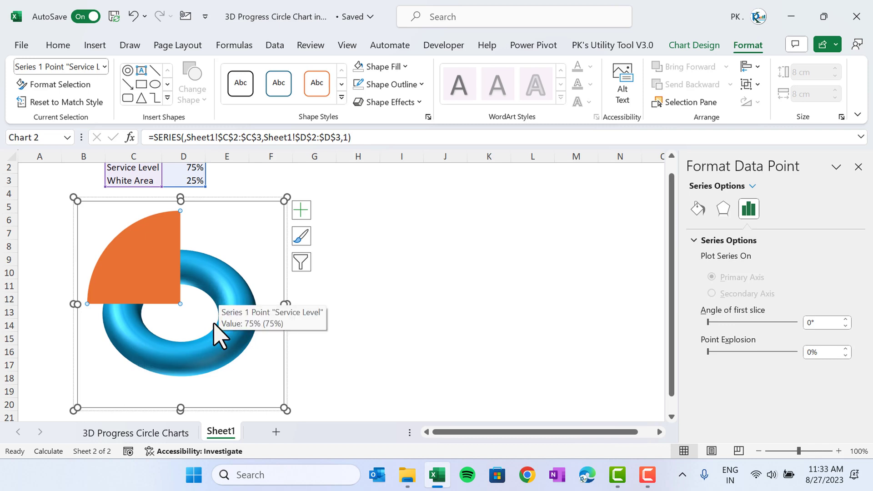
pyautogui.moveTo(216, 292)
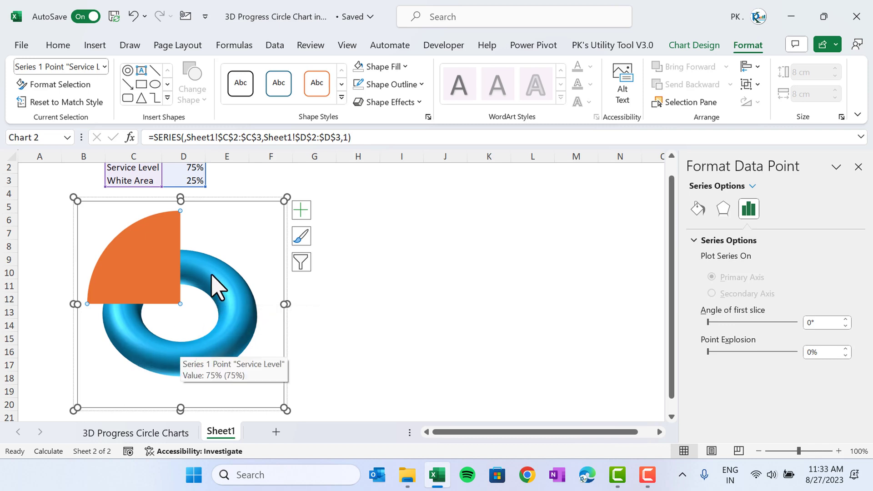
pyautogui.click(155, 251)
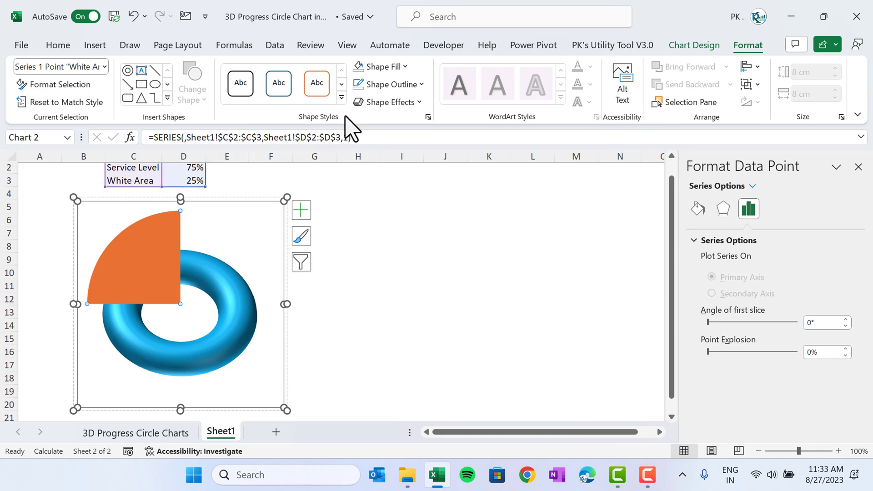
# Step: Fill the White Area slice white and begin editing its transparency in Fill & Line
pyautogui.click(400, 67)
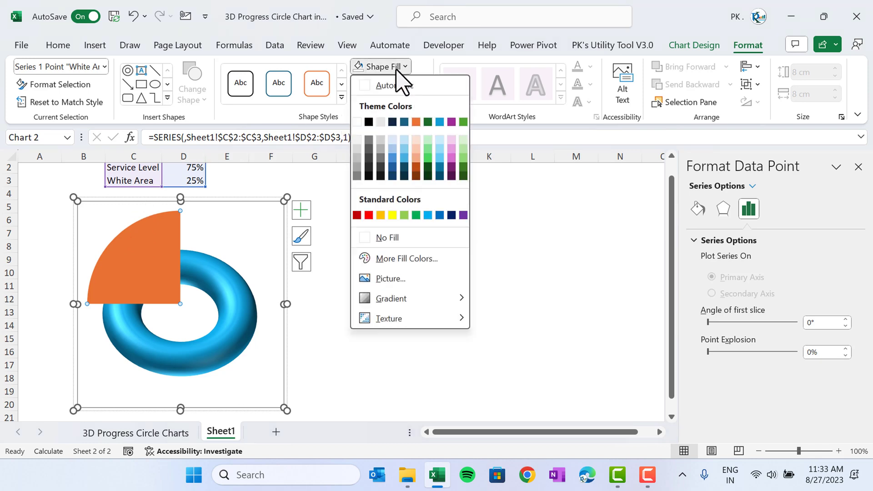
pyautogui.click(356, 121)
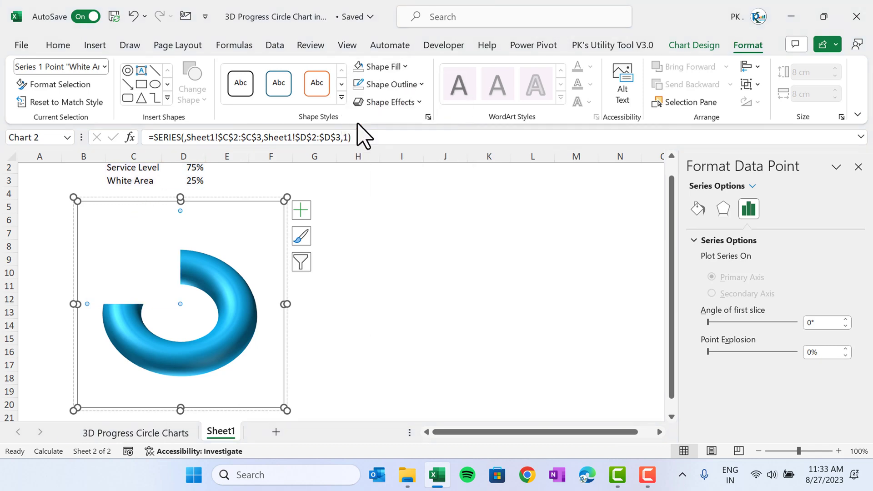
pyautogui.rightClick(162, 236)
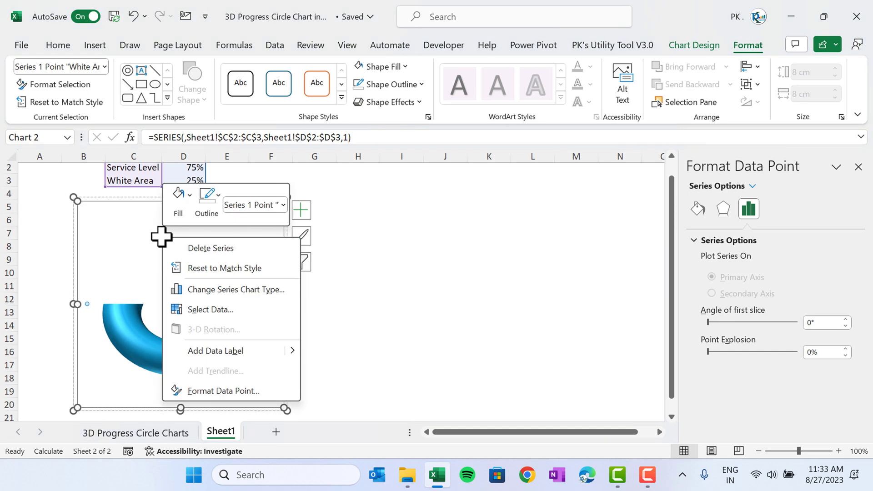
pyautogui.click(223, 392)
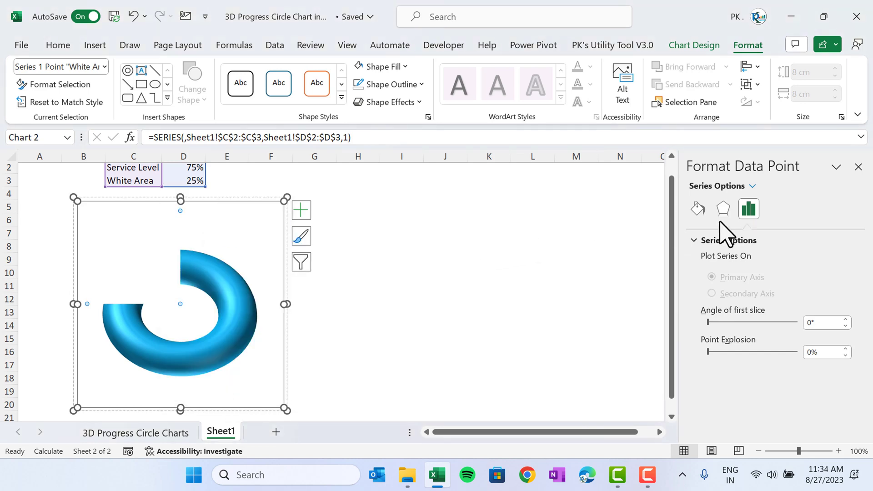
pyautogui.click(698, 210)
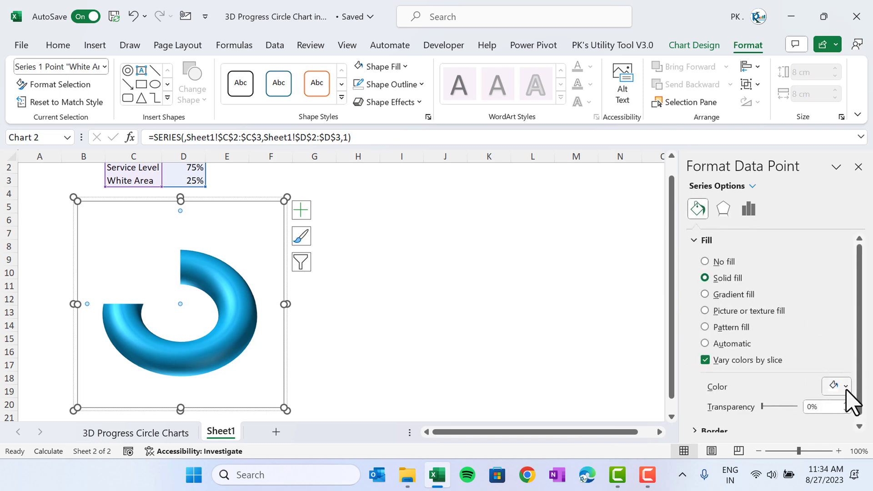
pyautogui.click(830, 405)
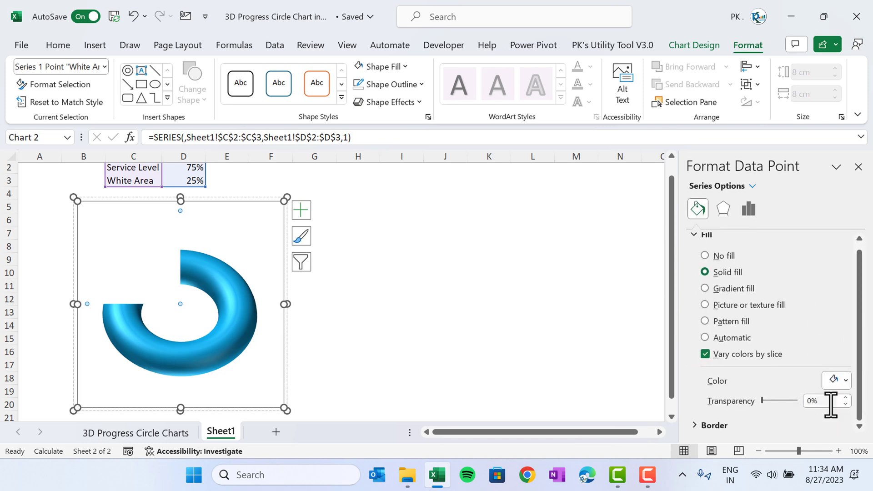
# Step: Apply 20% transparency to the white slice, then test 20% and 30% as the Service Level in D2
pyautogui.write('2')
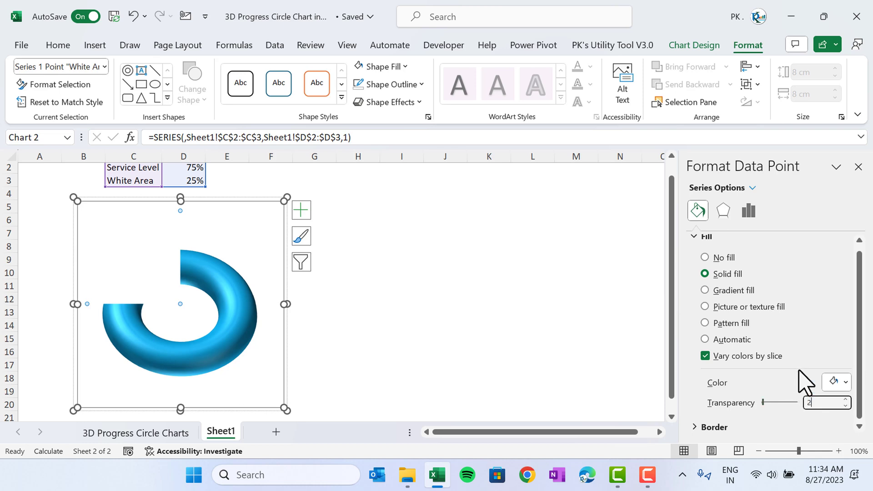
pyautogui.write('0')
pyautogui.click(358, 193)
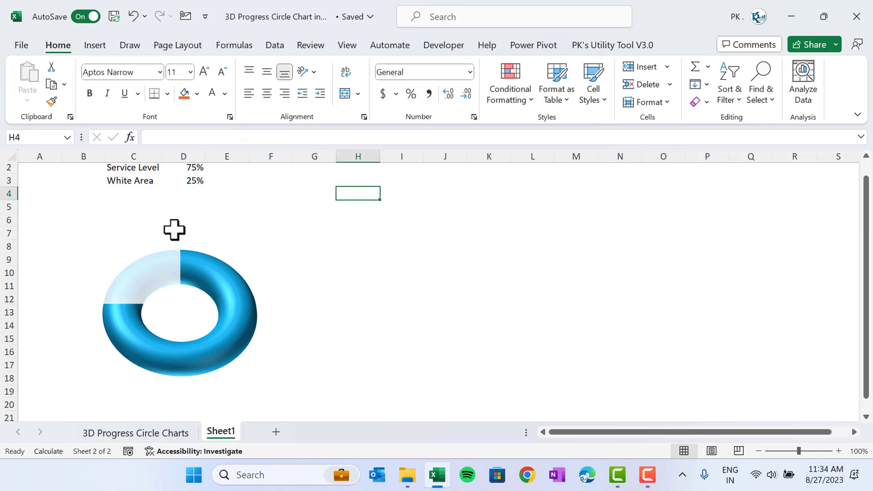
pyautogui.click(194, 168)
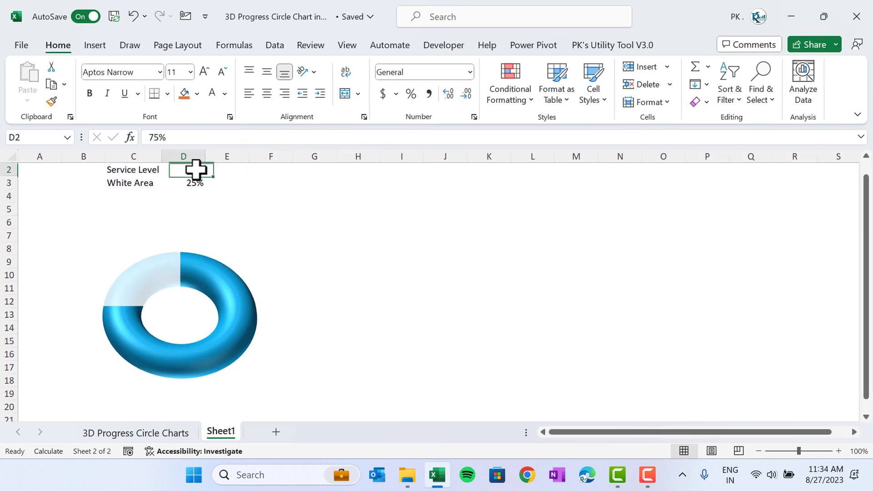
pyautogui.write('20')
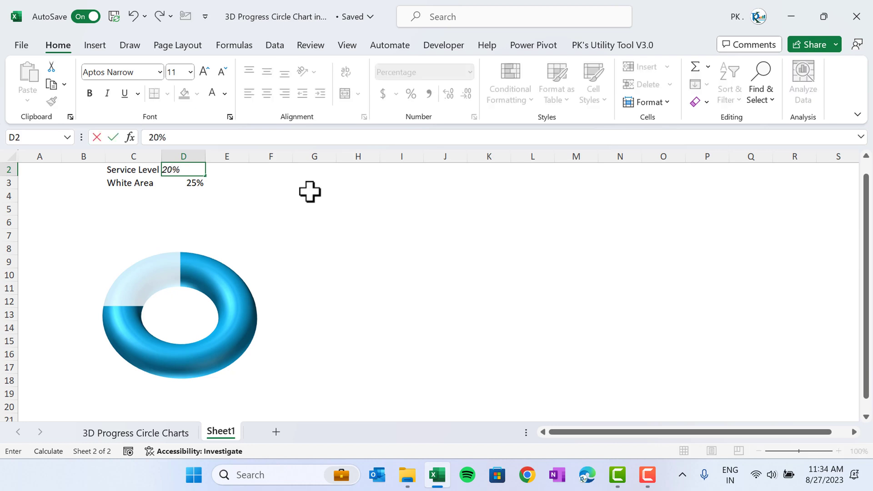
pyautogui.press('Return')
pyautogui.press('Up')
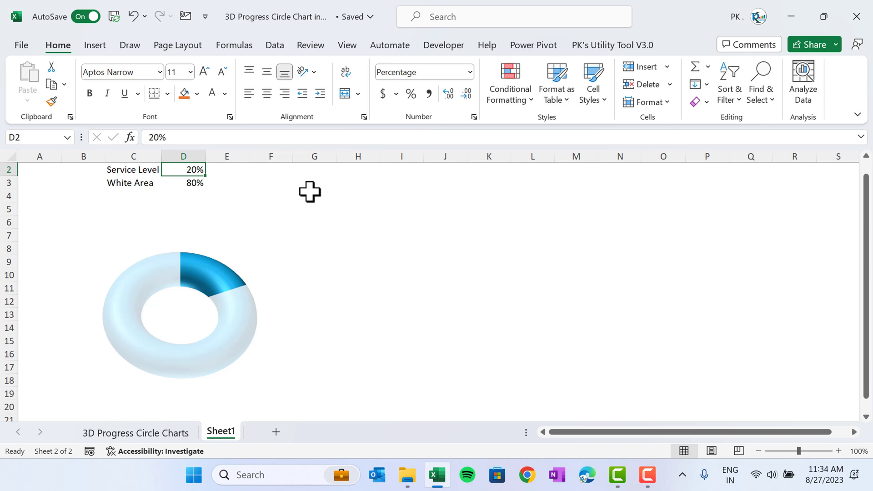
pyautogui.write('3')
pyautogui.press('Return')
pyautogui.press('Up')
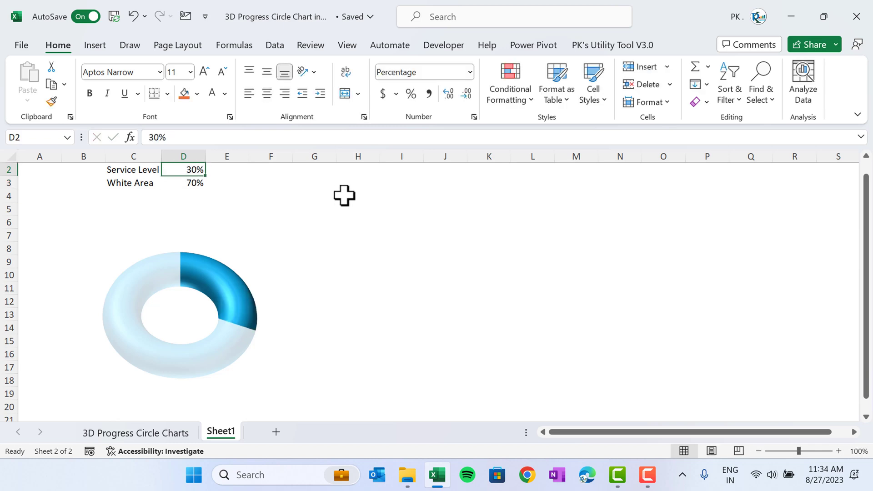
# Step: Replace D2 with =RANDBETWEEN(1,100) and recalculate with F9, giving 61%
pyautogui.press('Delete')
pyautogui.write('=r')
pyautogui.press('Down')
pyautogui.press('Down')
pyautogui.press('Down')
pyautogui.press('Tab')
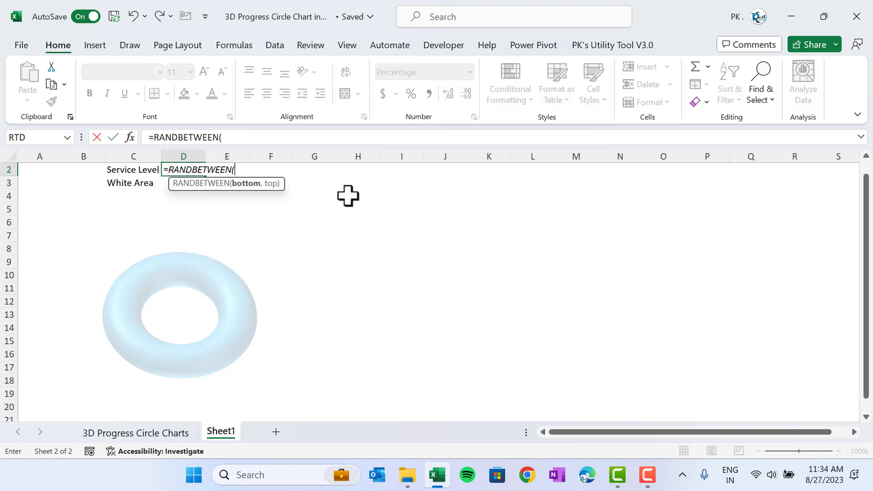
pyautogui.write('1,100')
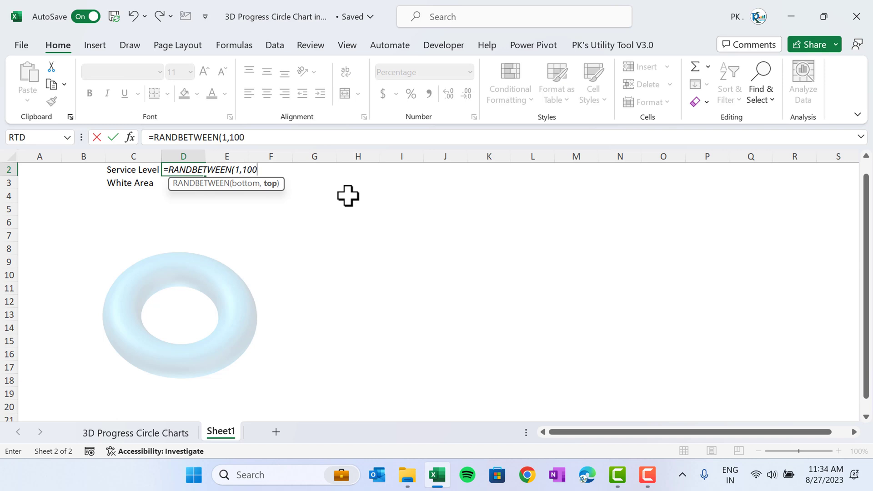
pyautogui.write(')%')
pyautogui.press('Return')
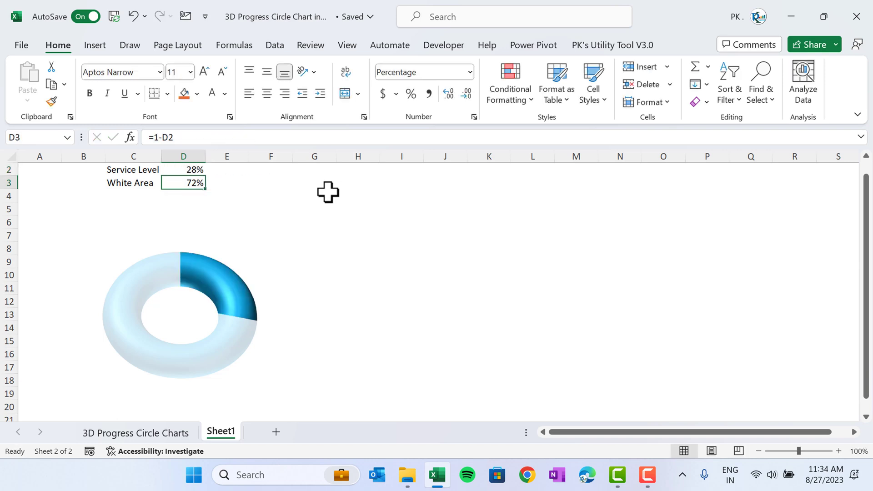
pyautogui.click(340, 223)
pyautogui.press('F9')
pyautogui.press('F9')
pyautogui.press('F9')
pyautogui.press('F9')
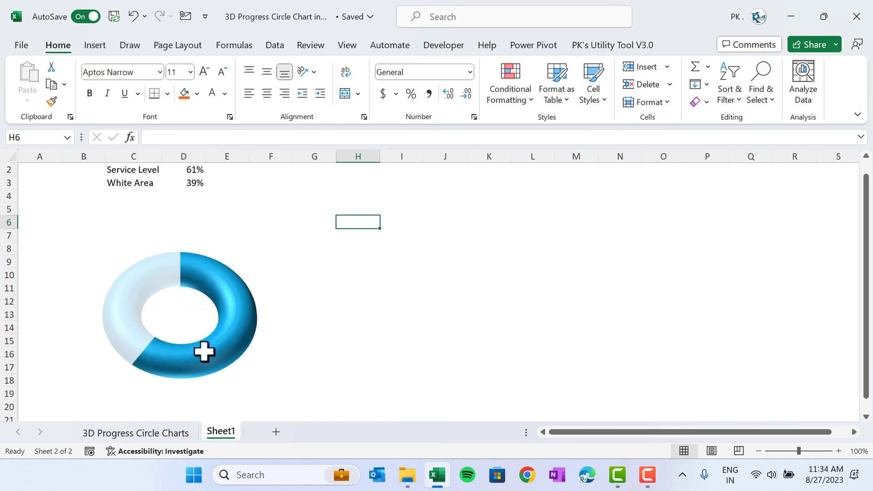
# Step: Insert a WordArt text box onto the sheet
pyautogui.click(104, 49)
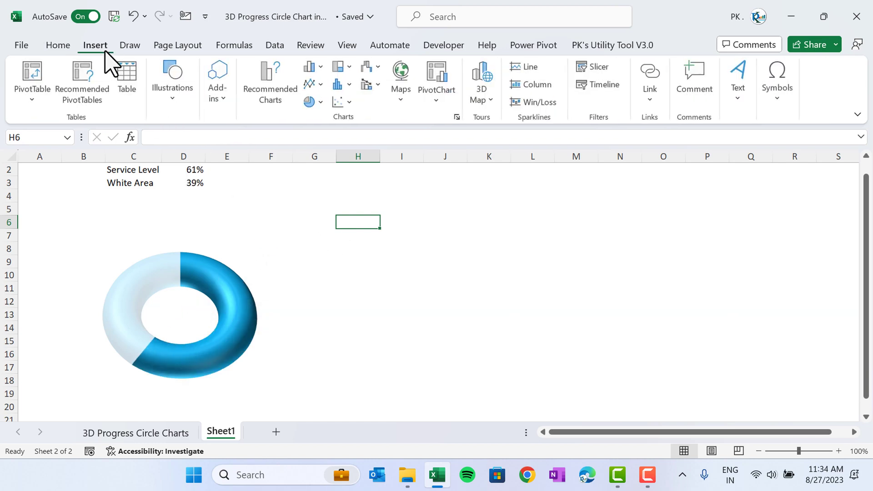
pyautogui.click(740, 98)
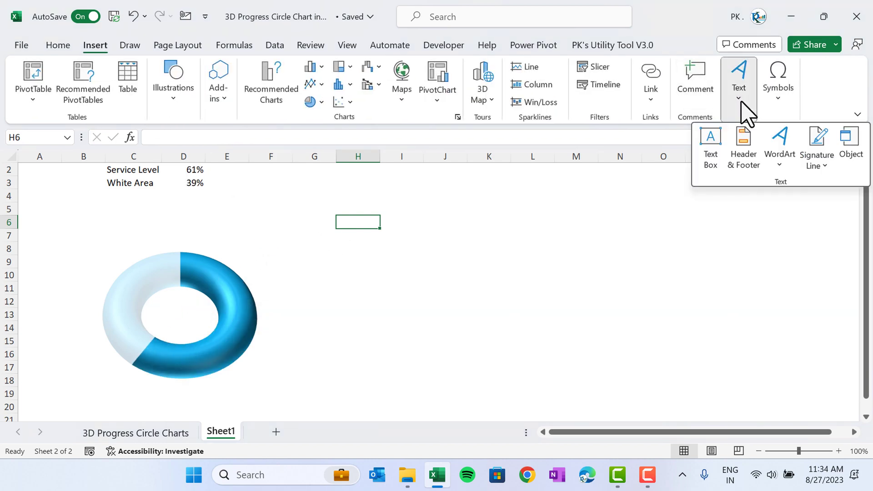
pyautogui.click(784, 175)
pyautogui.click(700, 217)
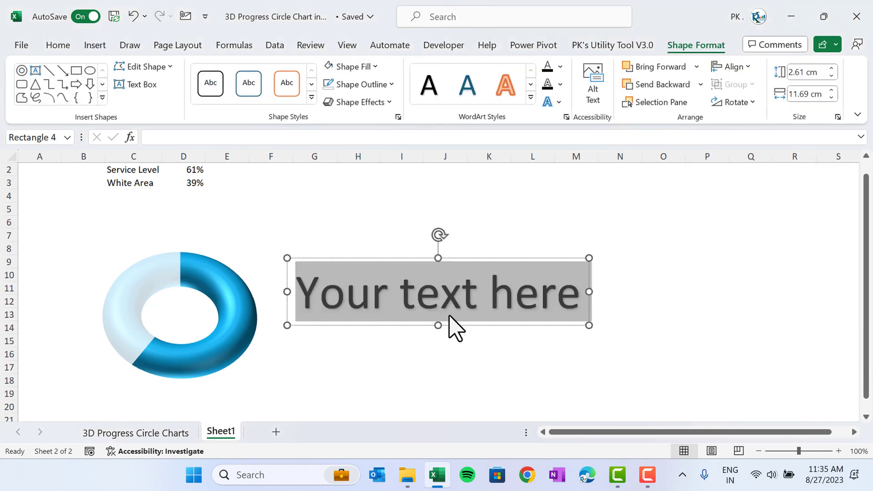
# Step: Link the WordArt box to =$D$2 so it shows 61%, and drag it into the donut centre
pyautogui.click(456, 325)
pyautogui.click(215, 137)
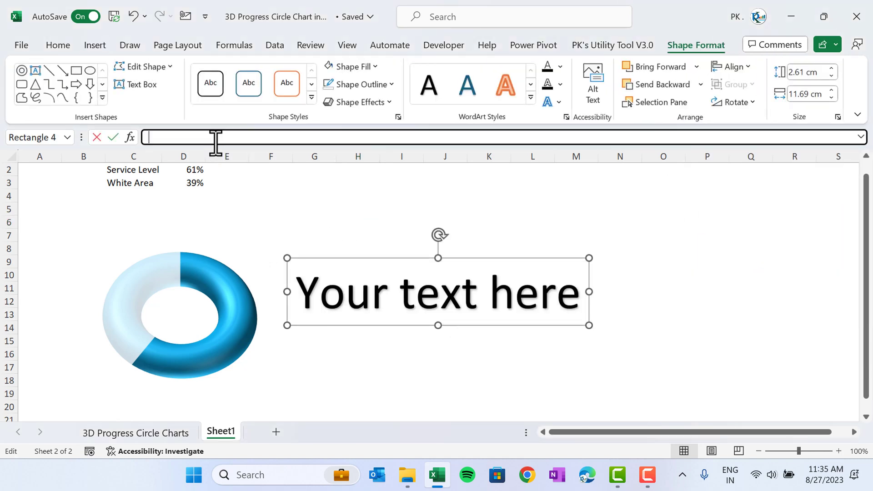
pyautogui.write('=')
pyautogui.click(192, 171)
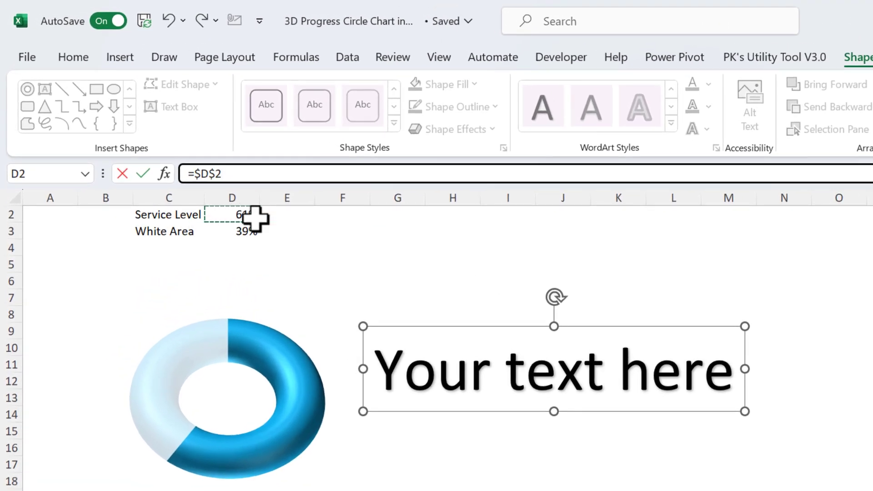
pyautogui.press('Return')
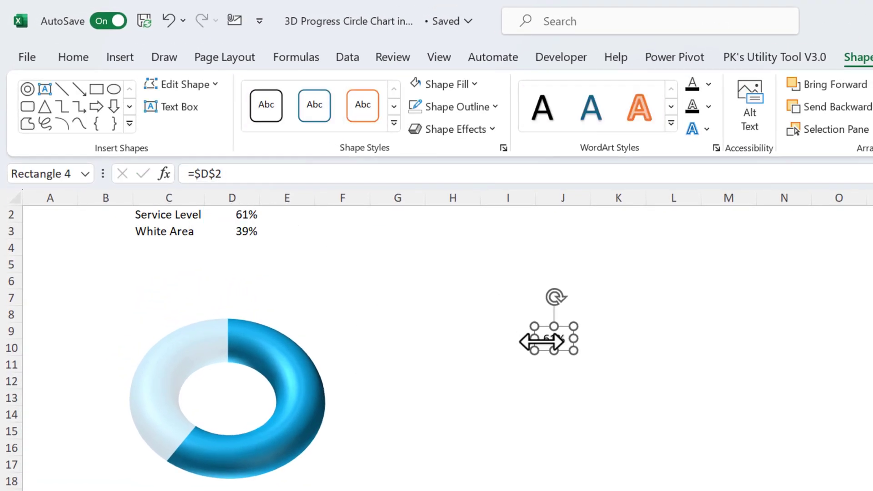
pyautogui.moveTo(561, 349); pyautogui.dragTo(236, 409)
# Step: Enlarge the 61% label and set its font to Arial Rounded MT Bold
pyautogui.click(73, 58)
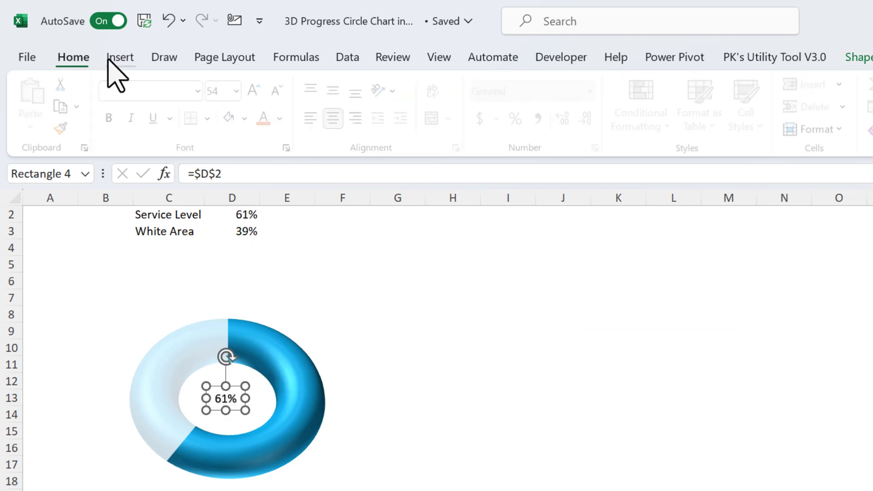
pyautogui.click(258, 90)
pyautogui.click(258, 90)
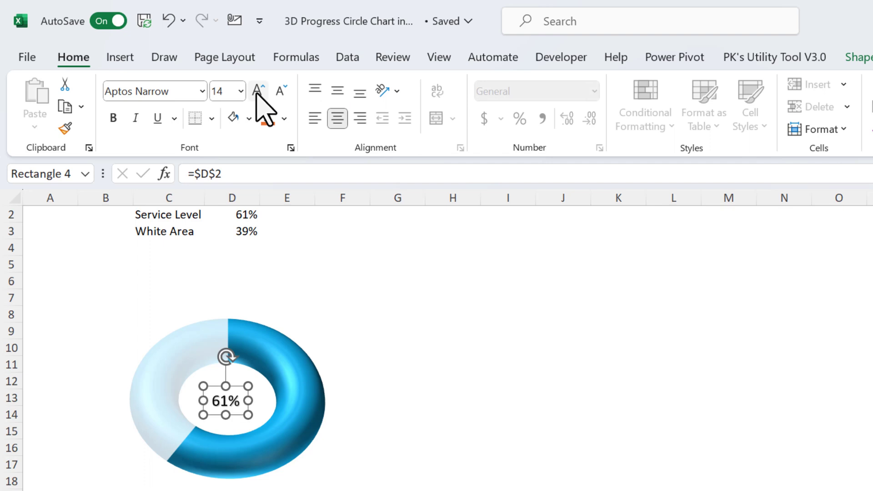
pyautogui.click(258, 91)
pyautogui.click(171, 91)
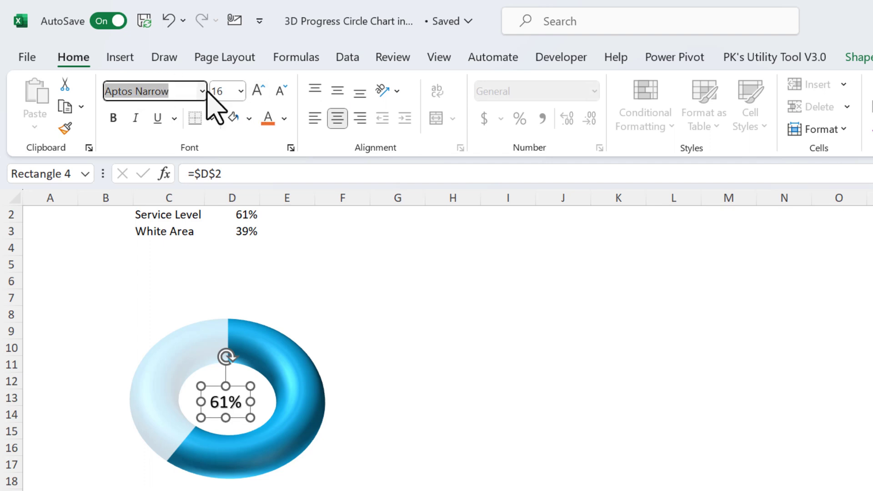
pyautogui.write('Arial Rounded MT Bold')
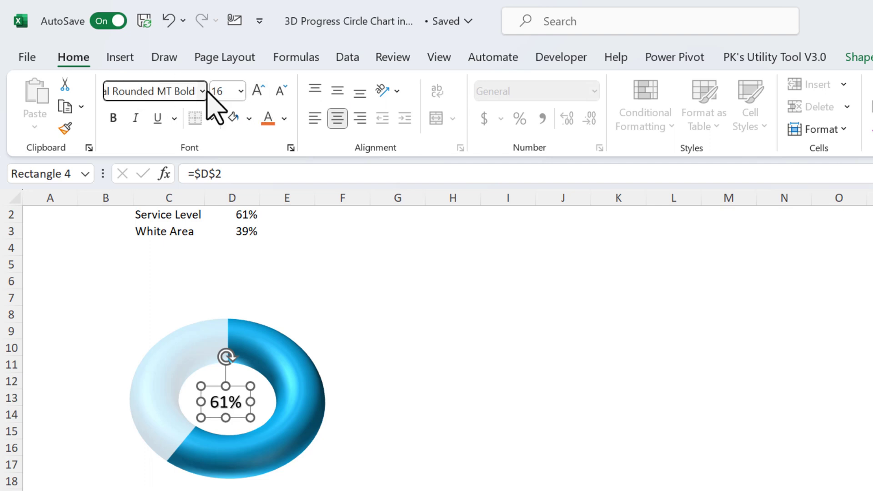
pyautogui.press('Return')
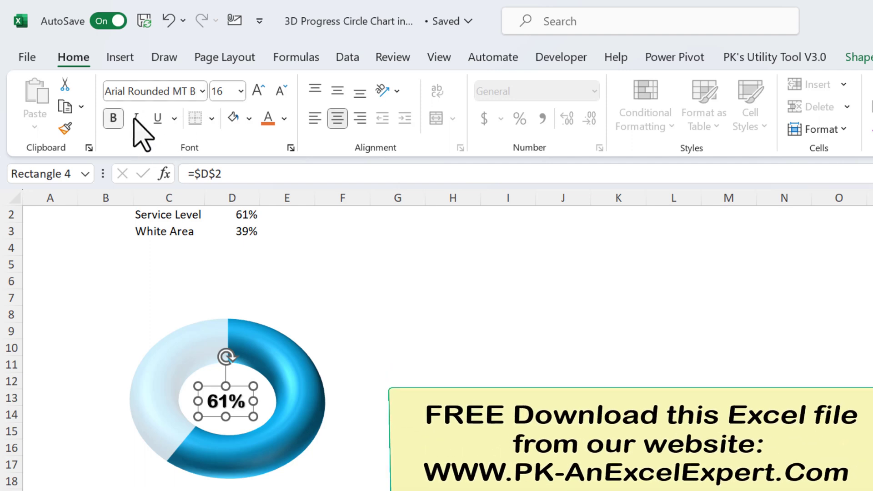
# Step: Colour the label blue, grow it to 28 pt, and nudge it into the donut's centre
pyautogui.click(283, 118)
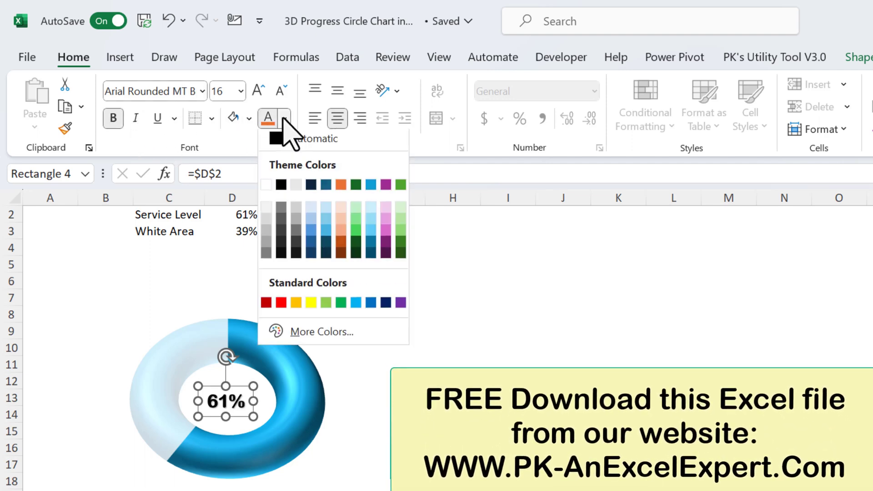
pyautogui.click(371, 188)
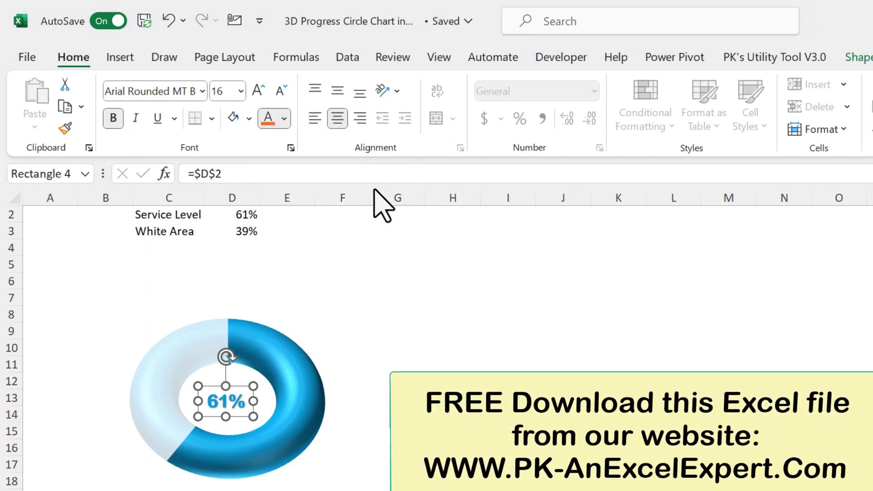
pyautogui.click(241, 378)
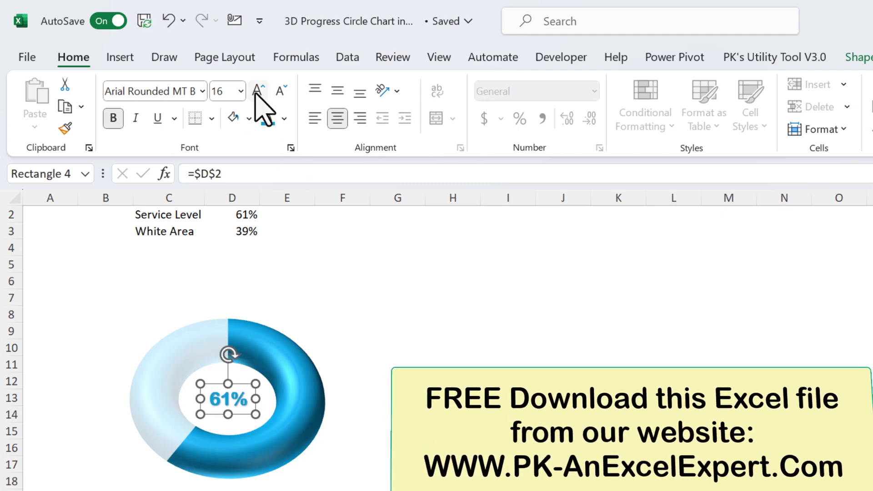
pyautogui.click(257, 91)
pyautogui.click(257, 91)
pyautogui.click(256, 91)
pyautogui.click(256, 91)
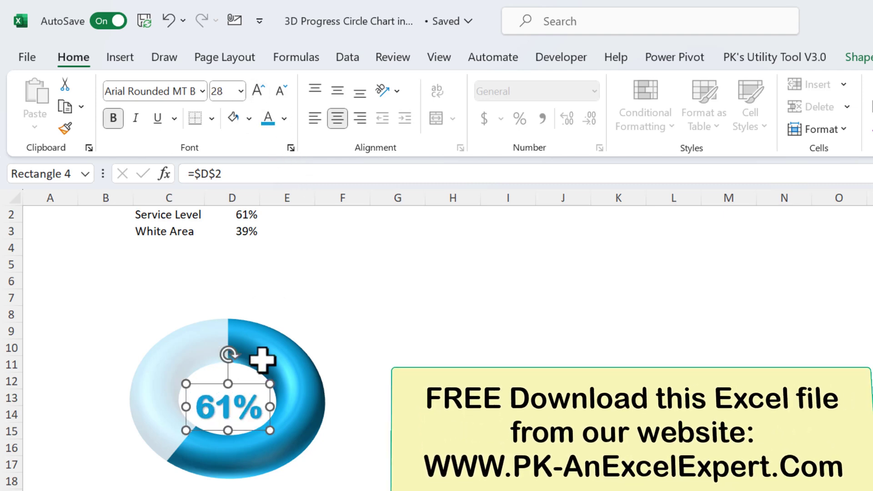
pyautogui.moveTo(246, 389)
pyautogui.mouseDown()
pyautogui.moveTo(241, 370)
pyautogui.moveTo(249, 376)
pyautogui.mouseUp()
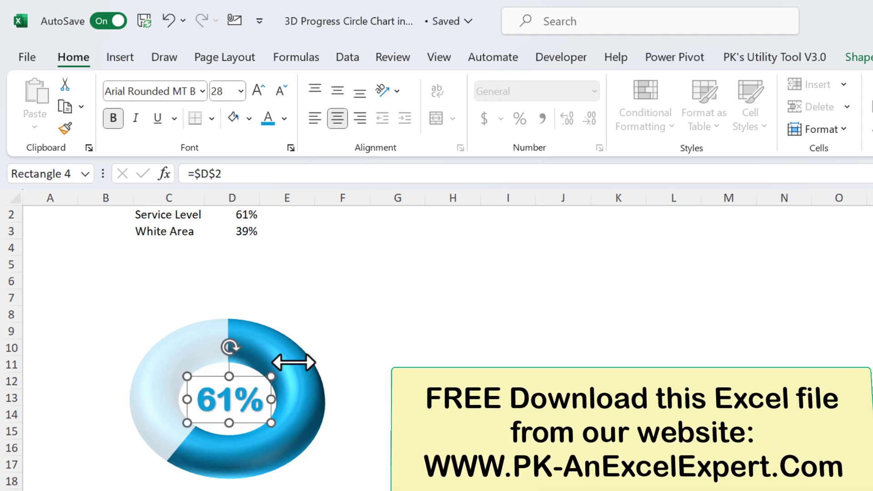
# Step: Group the 61% label together with the donut chart
pyautogui.click(318, 357)
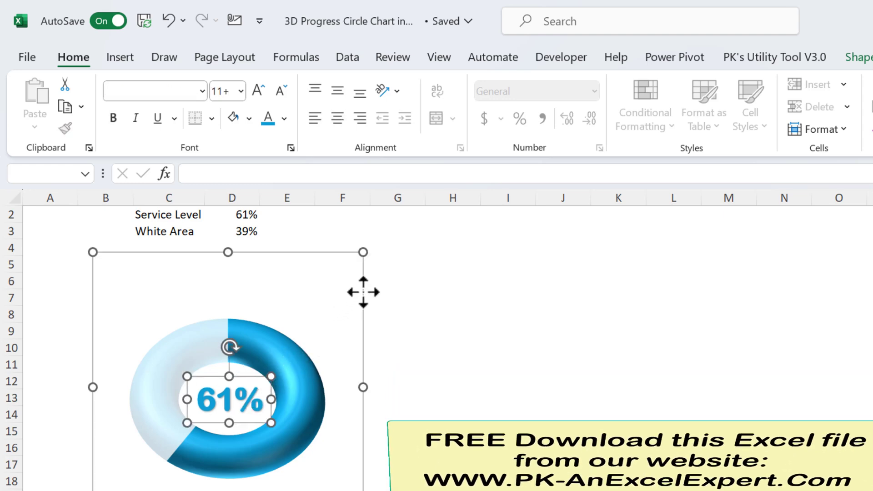
pyautogui.rightClick(363, 293)
pyautogui.moveTo(438, 330)
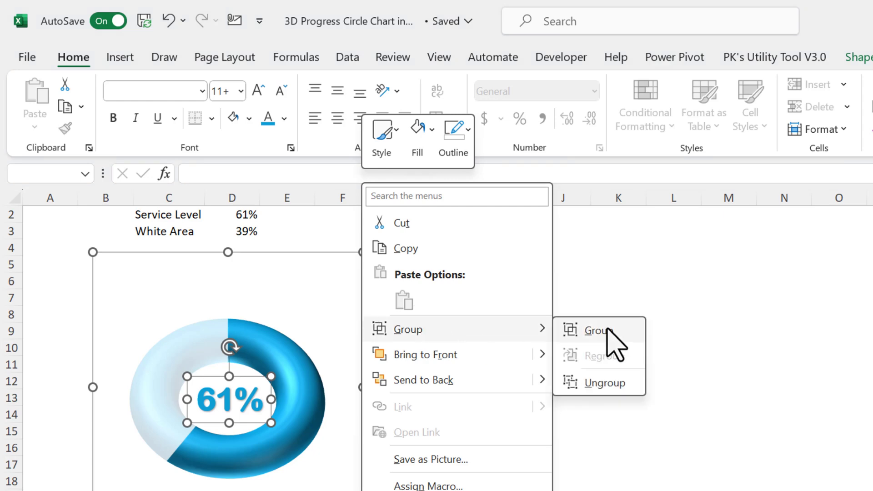
pyautogui.click(607, 328)
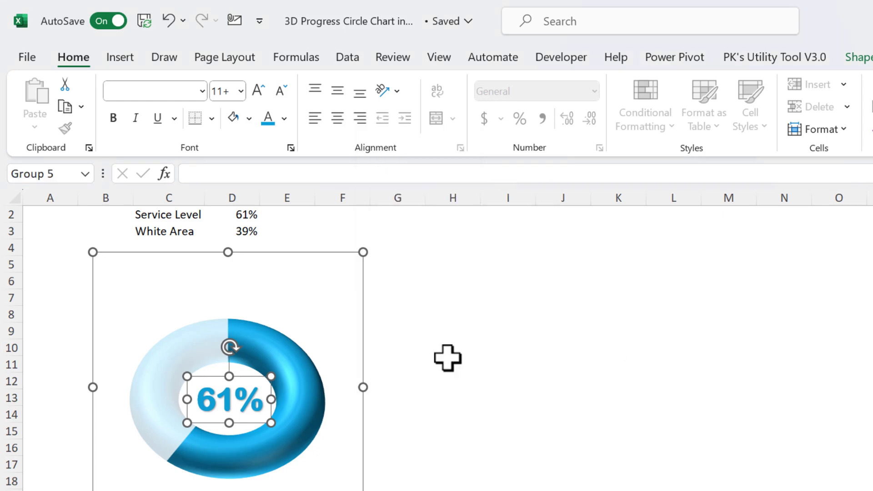
pyautogui.click(488, 320)
# Step: Hide the White Area row C3:D3 with white font, then recalculate with F9 to 60%
pyautogui.moveTo(172, 230); pyautogui.dragTo(206, 234)
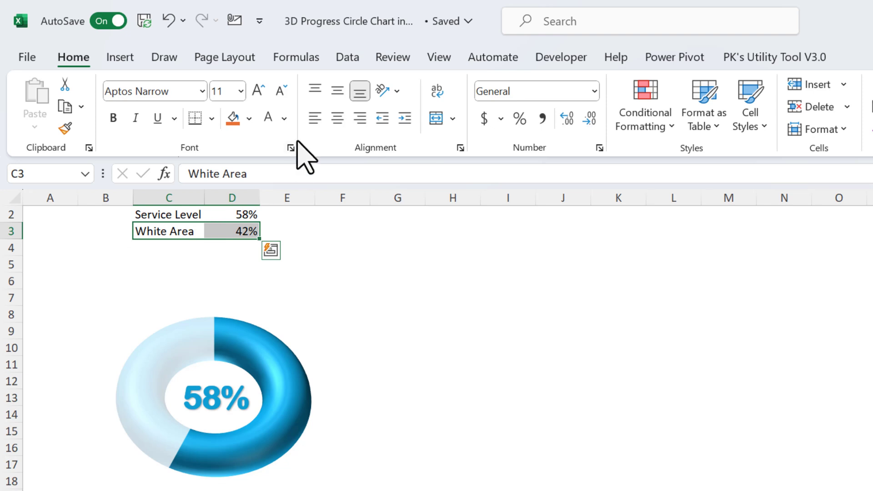
pyautogui.click(284, 119)
pyautogui.click(275, 189)
pyautogui.click(423, 268)
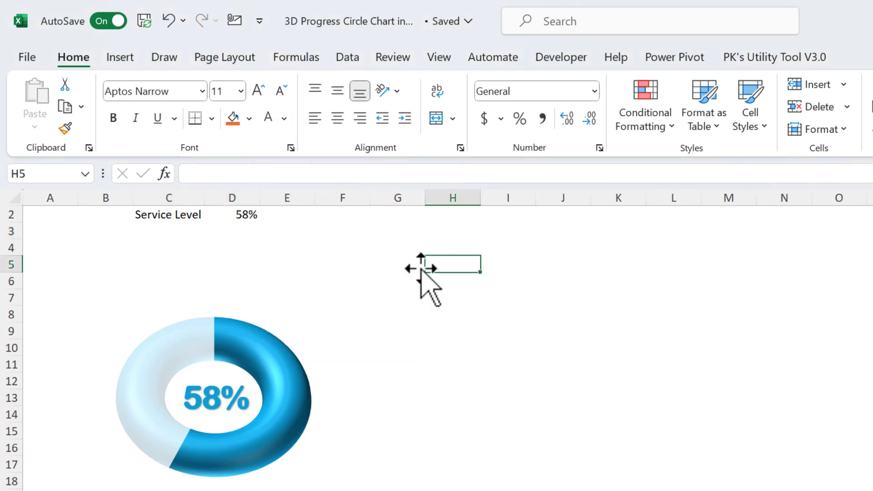
pyautogui.moveTo(168, 214); pyautogui.dragTo(268, 216)
pyautogui.click(523, 263)
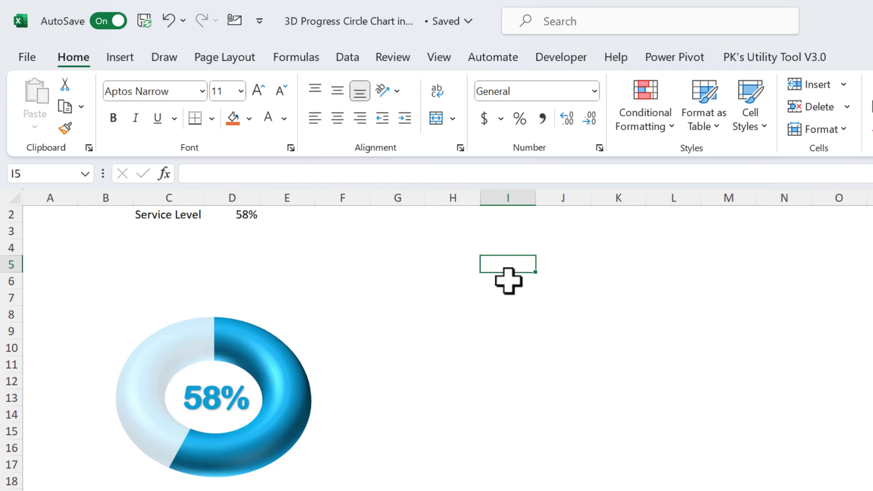
pyautogui.click(513, 334)
pyautogui.press('F9')
pyautogui.press('F9')
pyautogui.press('F9')
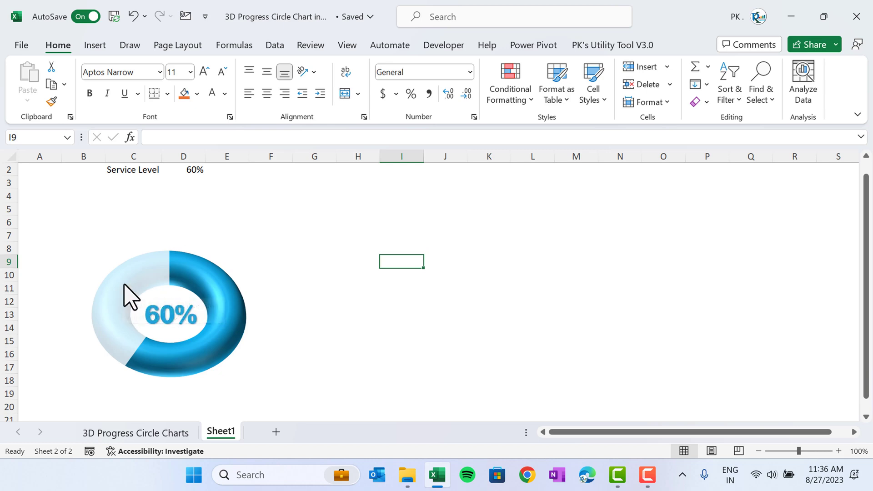
# Step: Go to the 3D Progress Circle Charts sheet, whose rings read 64%, 34% and 37%
pyautogui.click(191, 431)
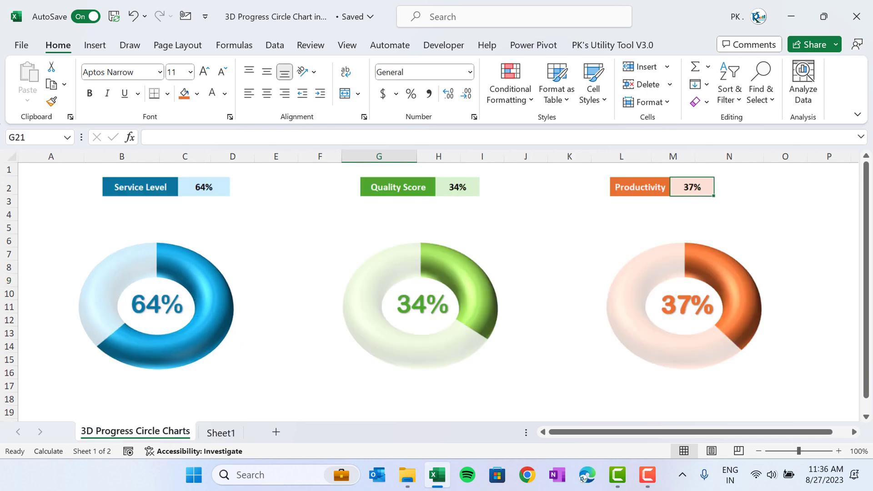